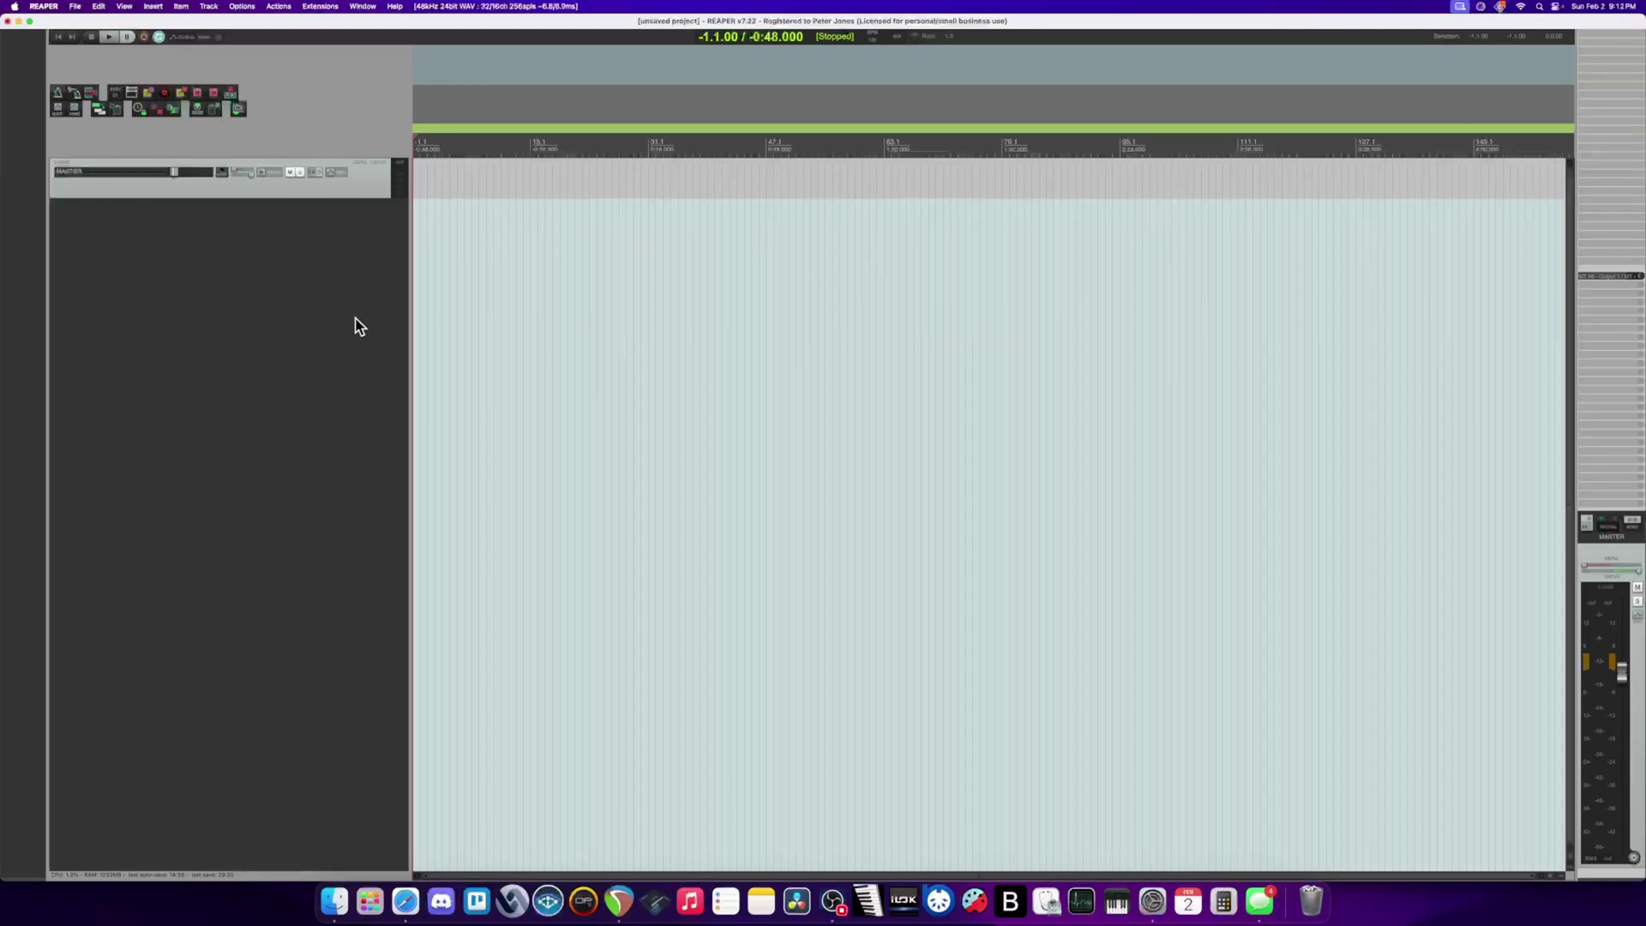
- Open REAPER's Preferences with Cmd+comma and close them again
{"action": "key", "text": "super+comma"}
{"action": "key", "text": "Escape"}
- Open REAPER > Settings, check the default render path, and dismiss the auto-save alert
{"action": "left_click", "coordinate": [45, 7]}
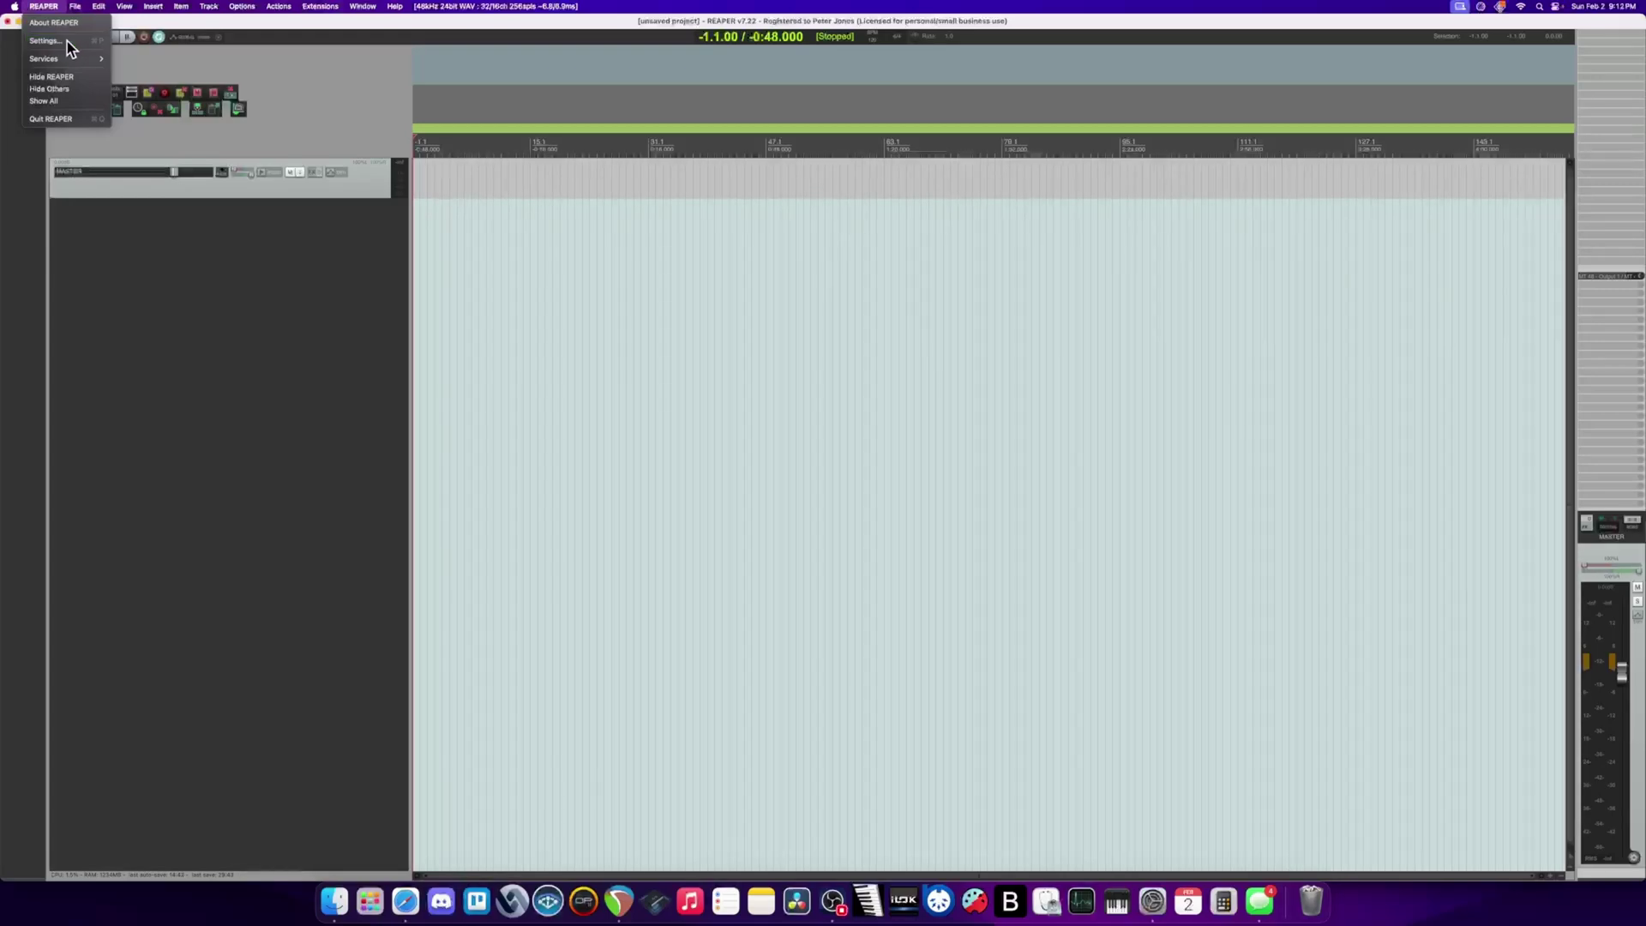
{"action": "left_click", "coordinate": [66, 41]}
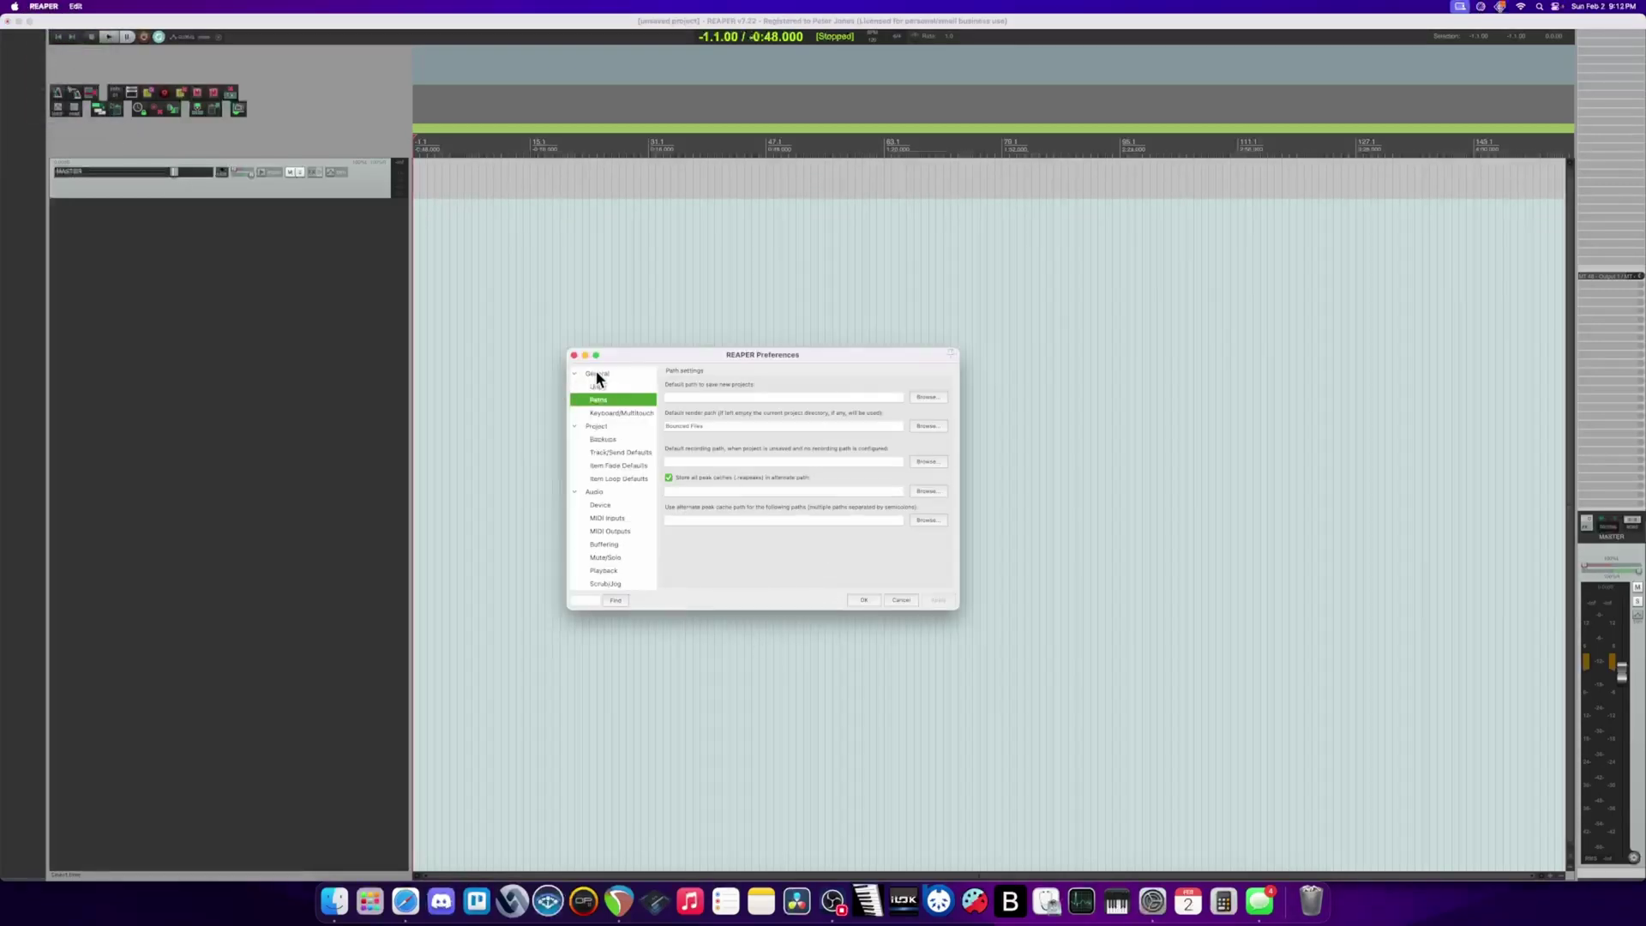
{"action": "left_click", "coordinate": [717, 425]}
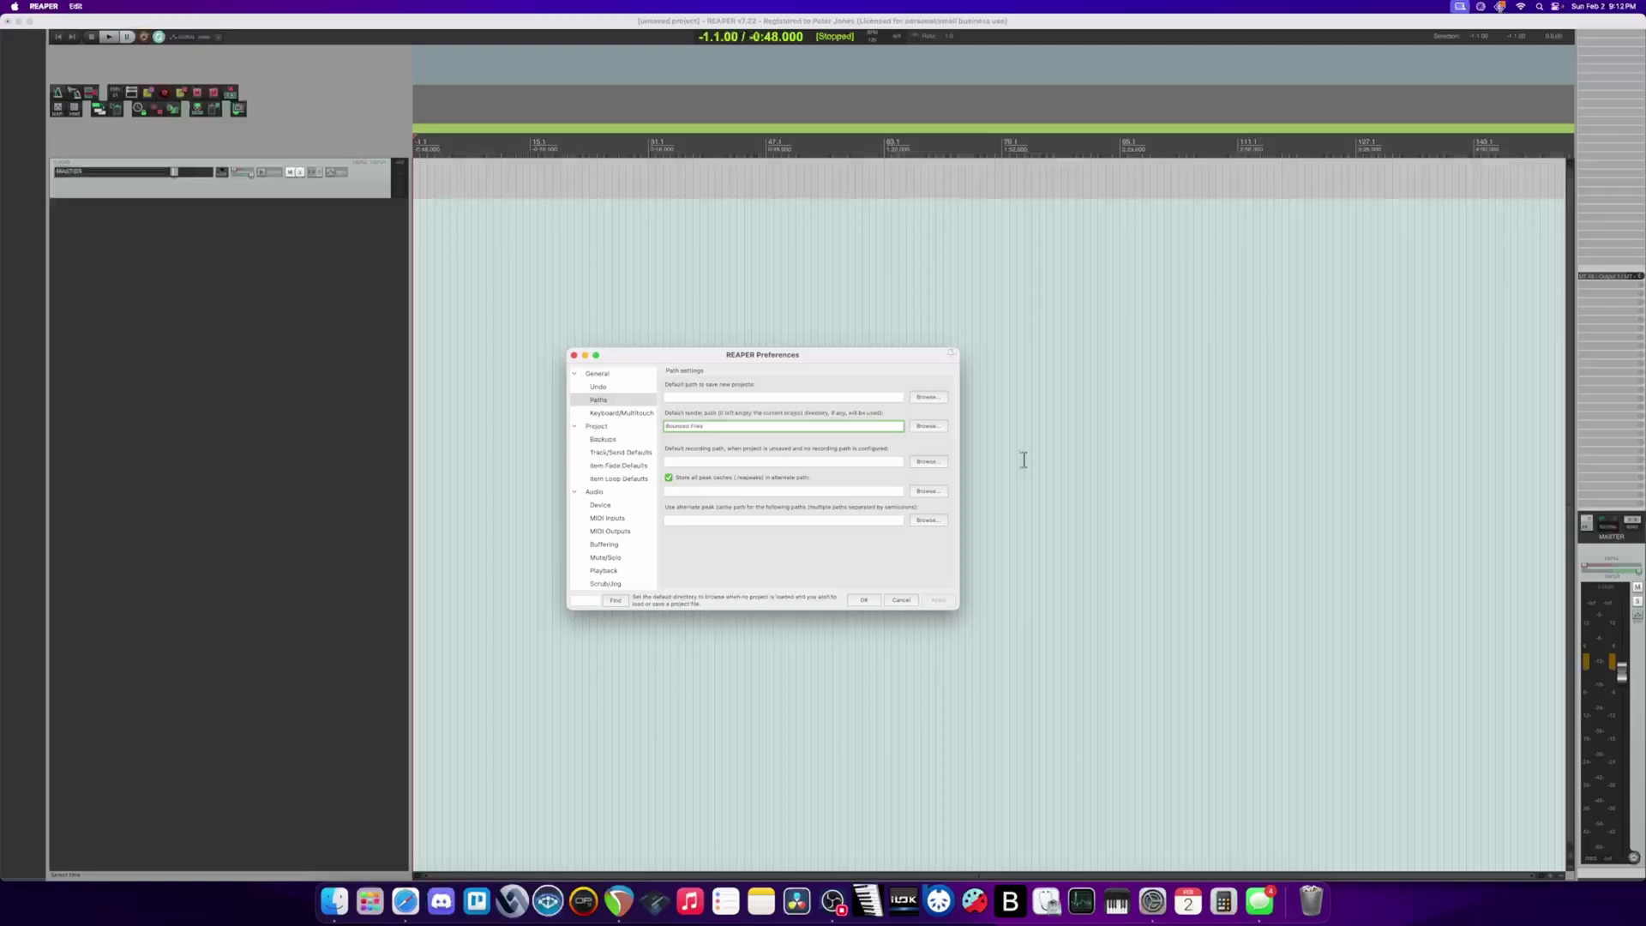
{"action": "left_click", "coordinate": [832, 339]}
- Close the Render to File dialog without rendering and reopen Preferences on the Paths page
{"action": "key", "text": "Return"}
{"action": "key", "text": "super+alt+r"}
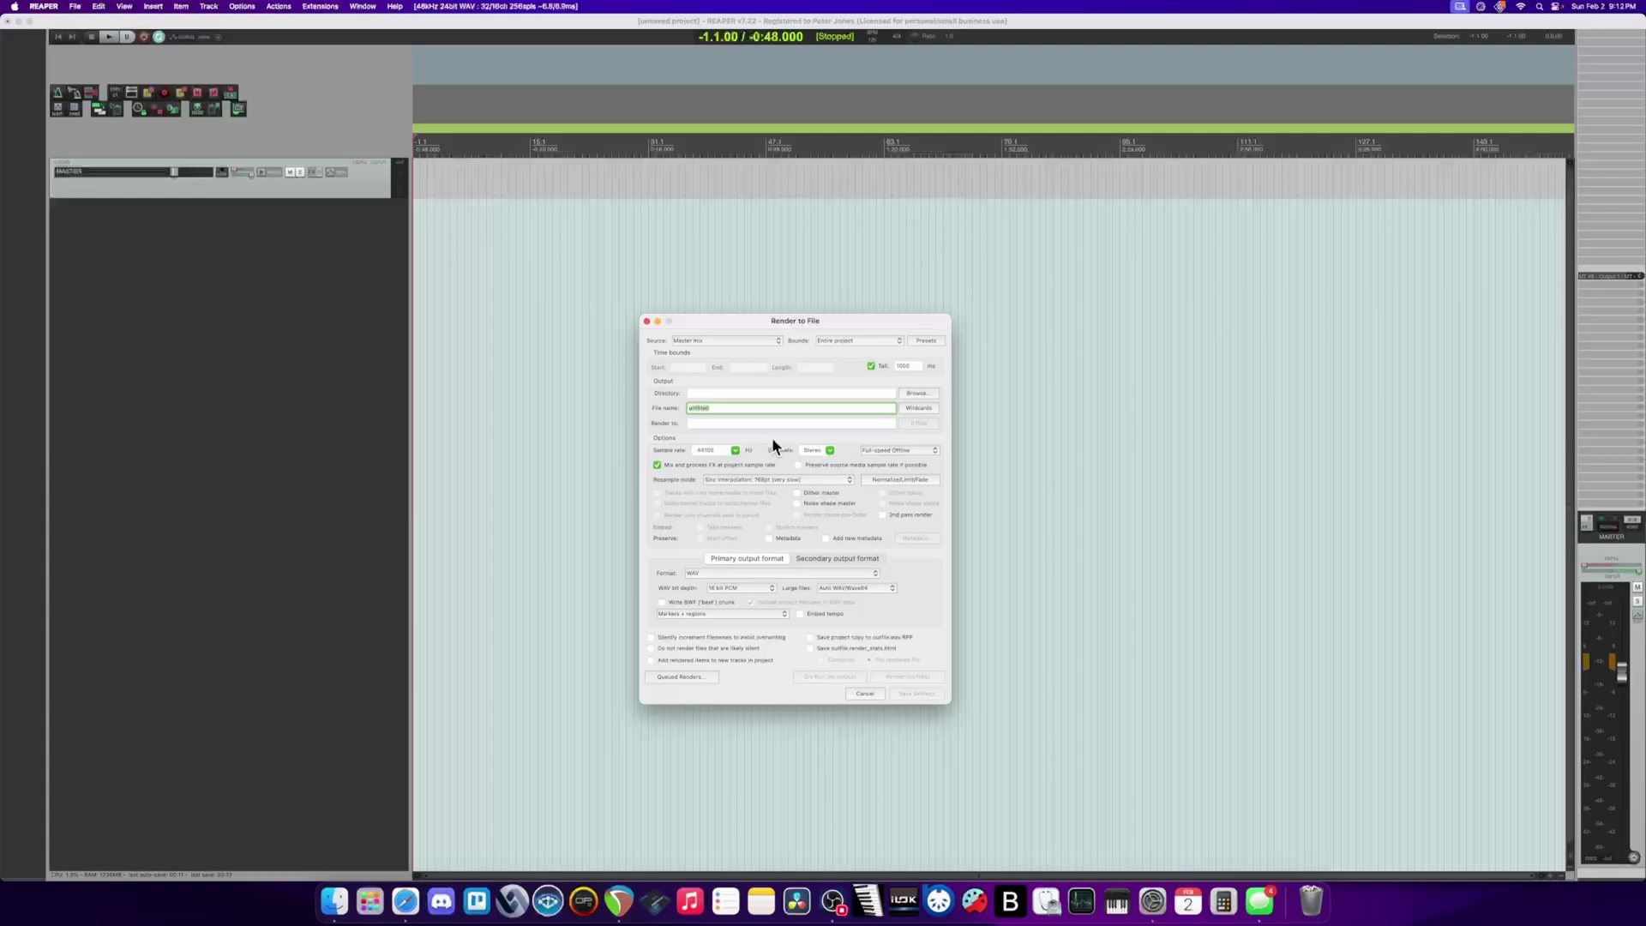
{"action": "key", "text": "Escape"}
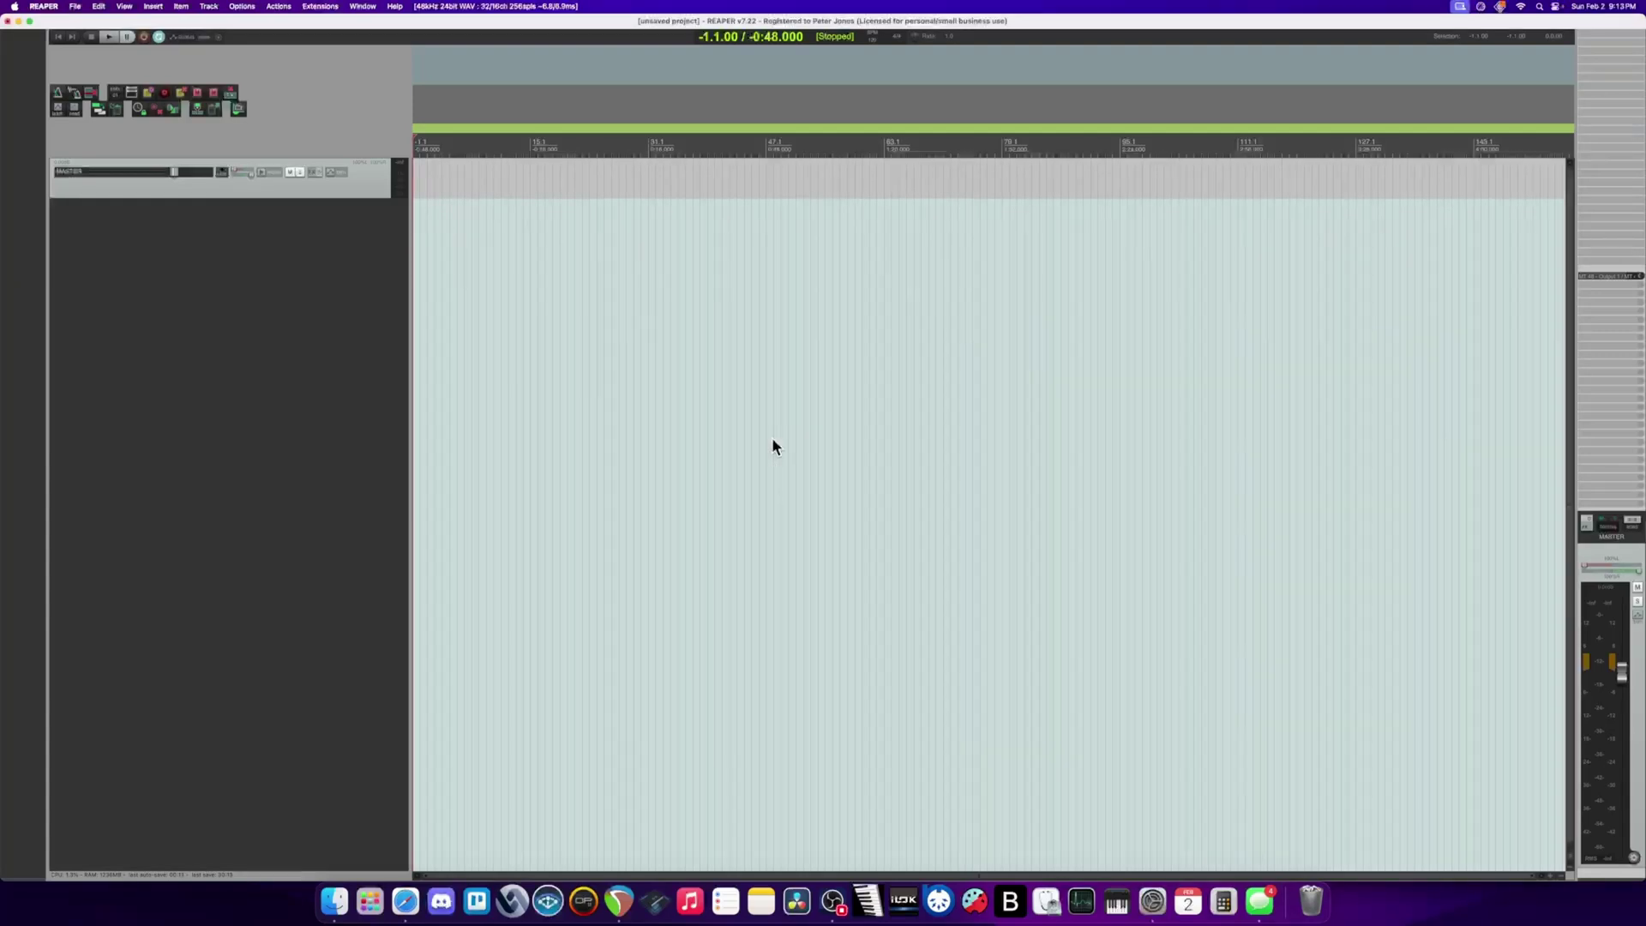
{"action": "key", "text": "super+comma"}
- Review the Bounced Files render path and the default new-project path, then close Preferences
{"action": "left_click", "coordinate": [702, 426]}
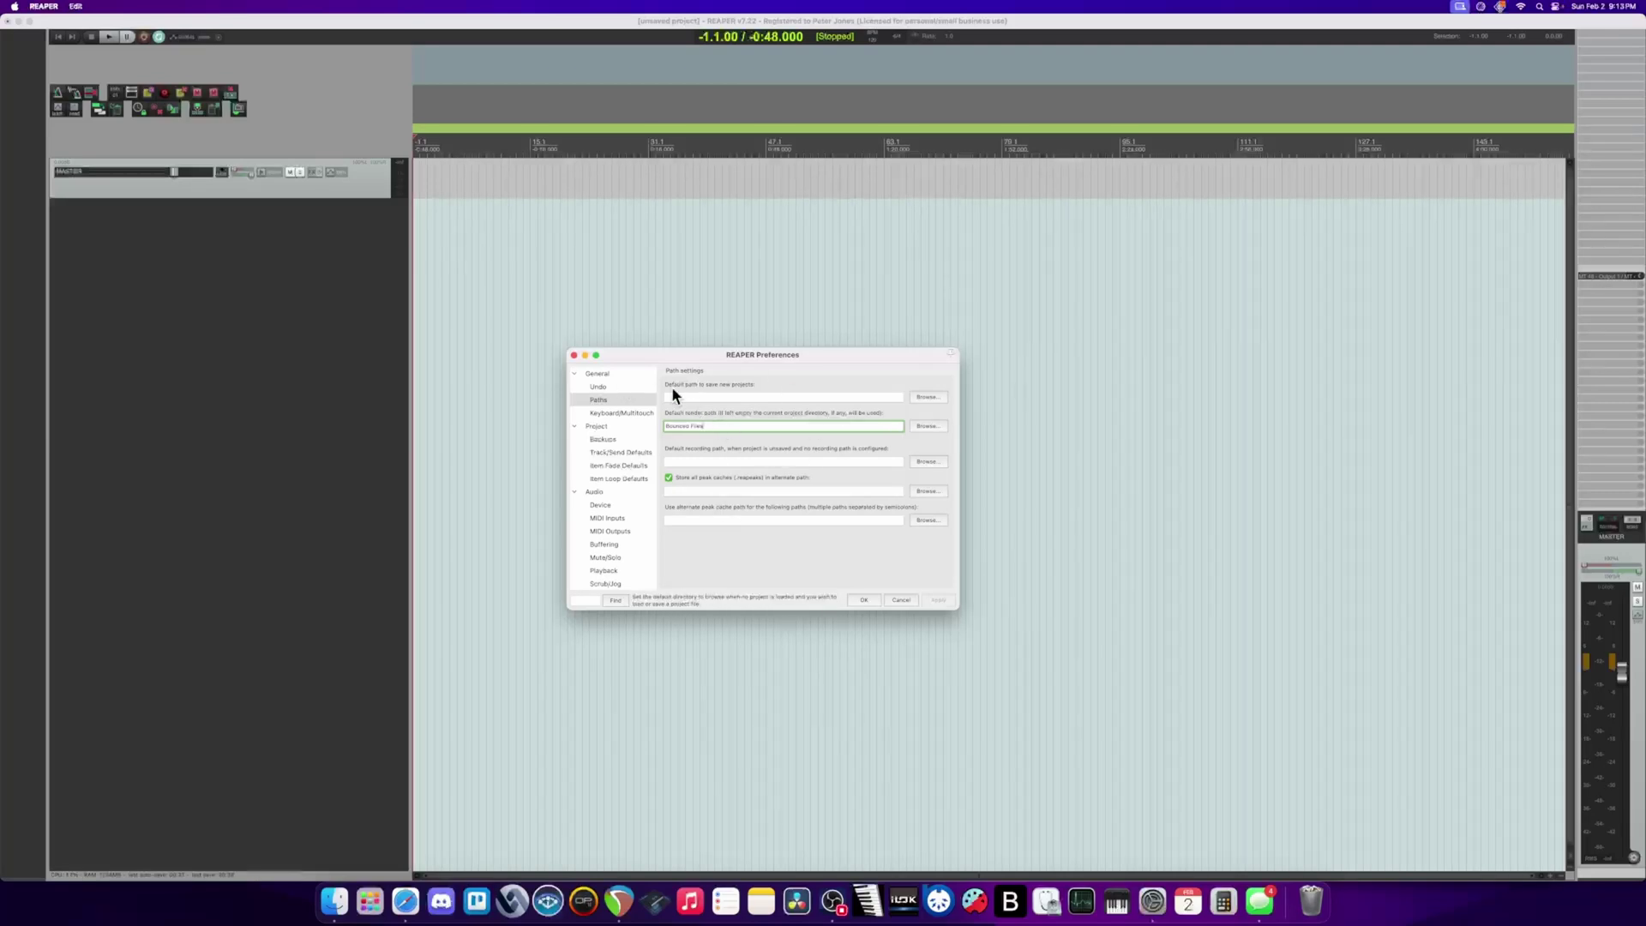
{"action": "left_click", "coordinate": [727, 396]}
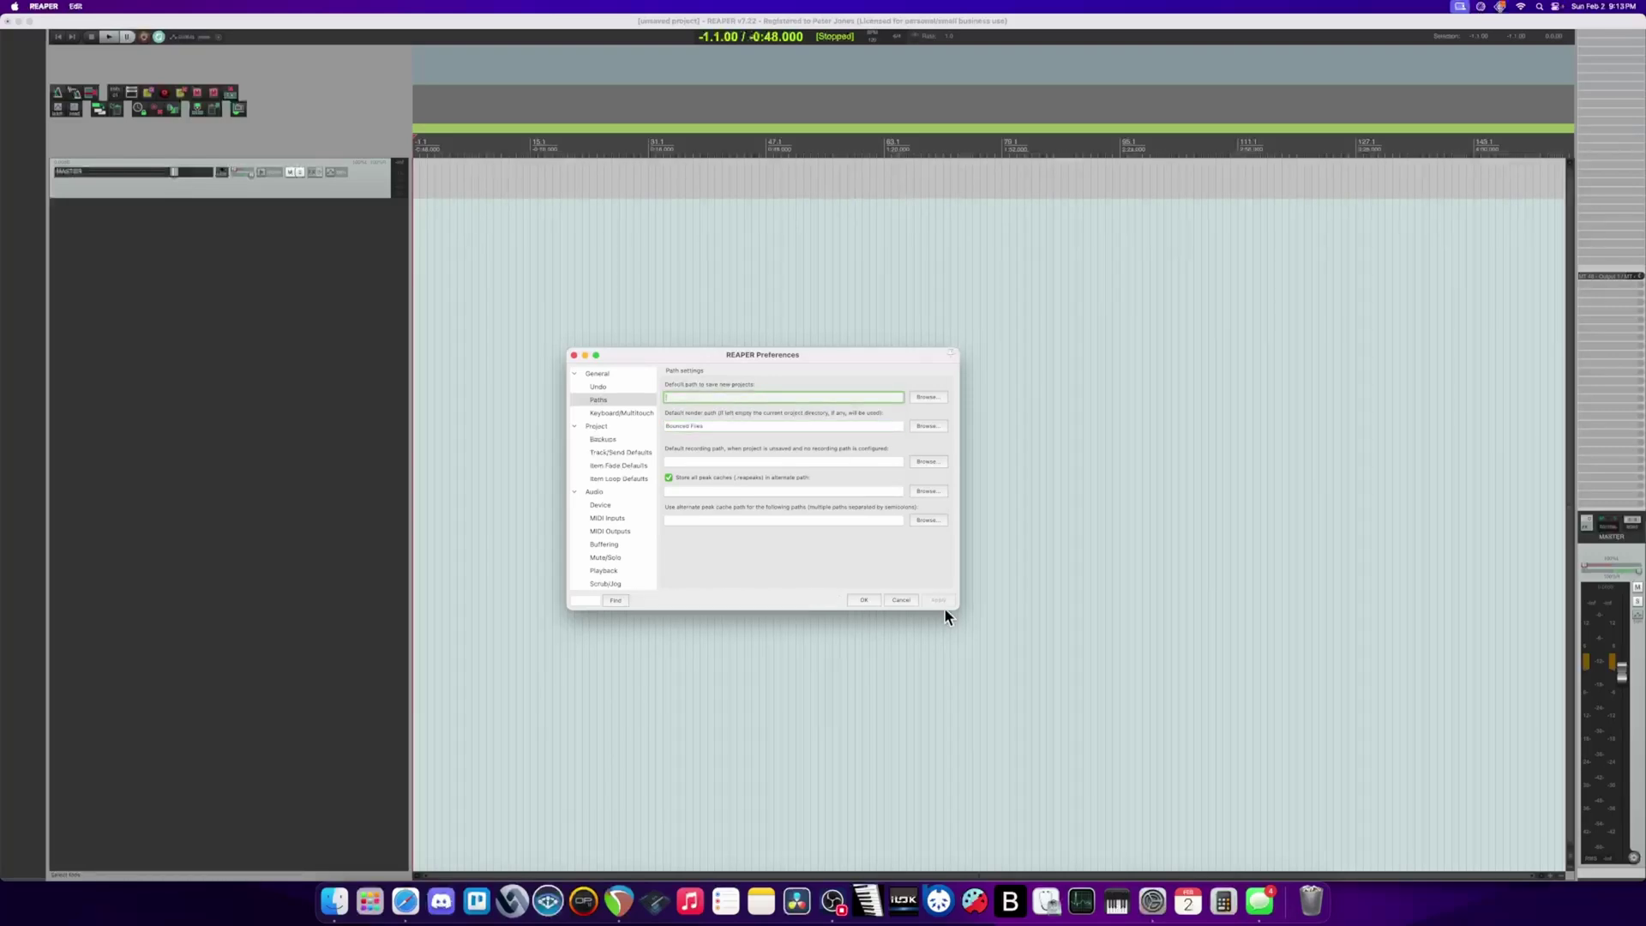
{"action": "left_click", "coordinate": [872, 598]}
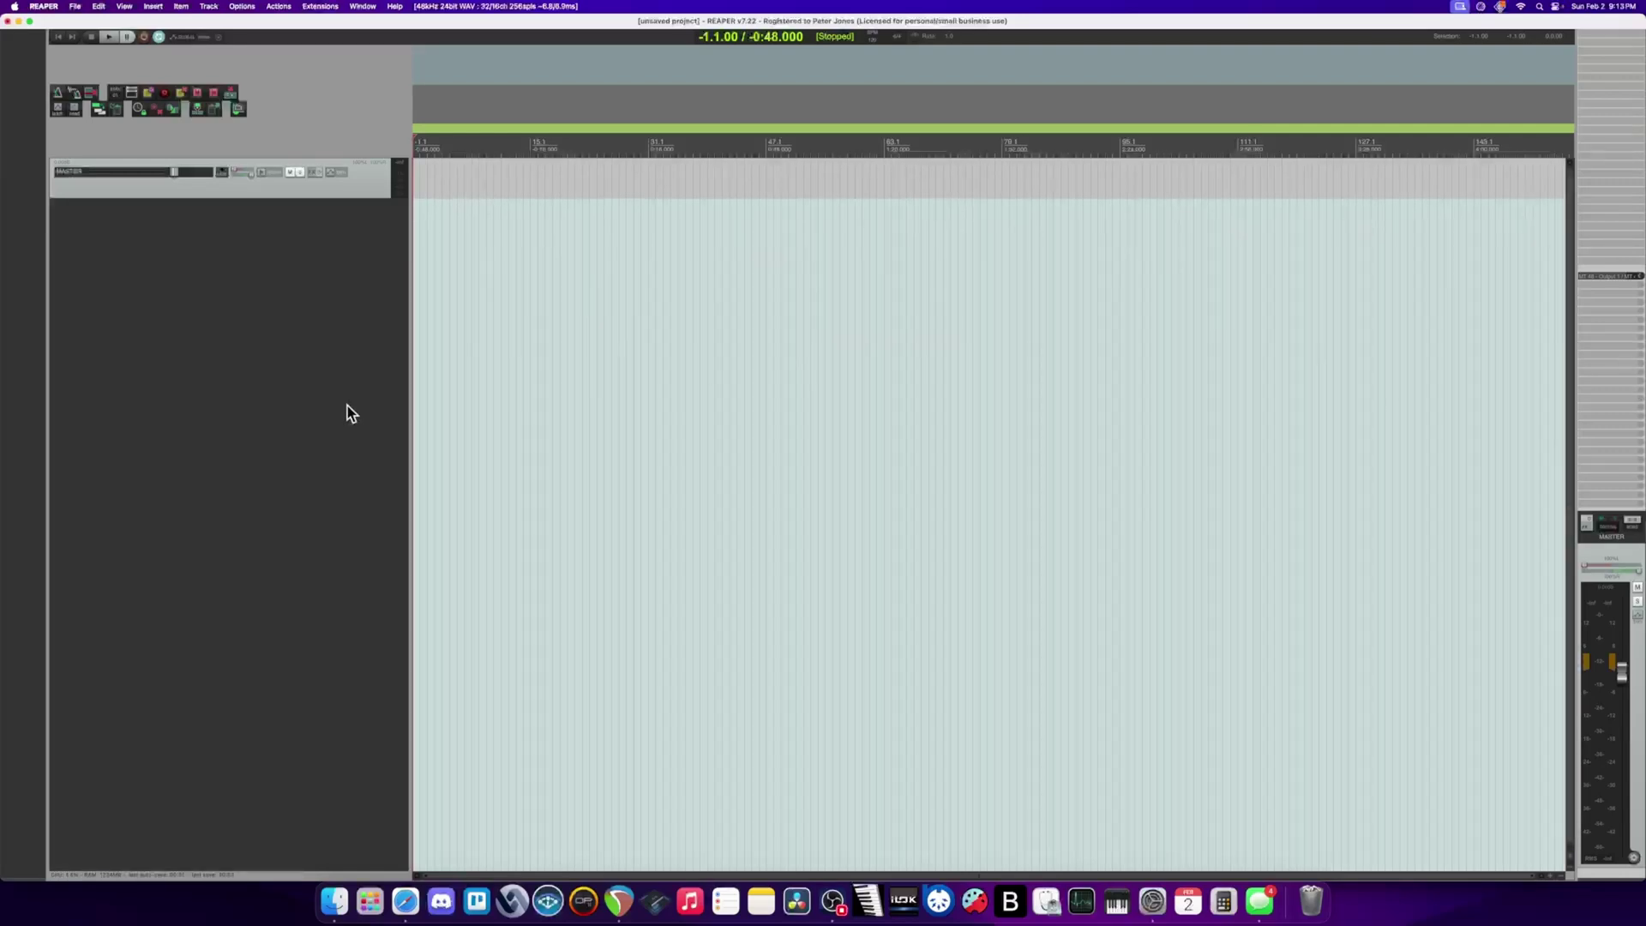
- Open Project Settings, first with Alt+Return and then from the File menu
{"action": "key", "text": "alt+Return"}
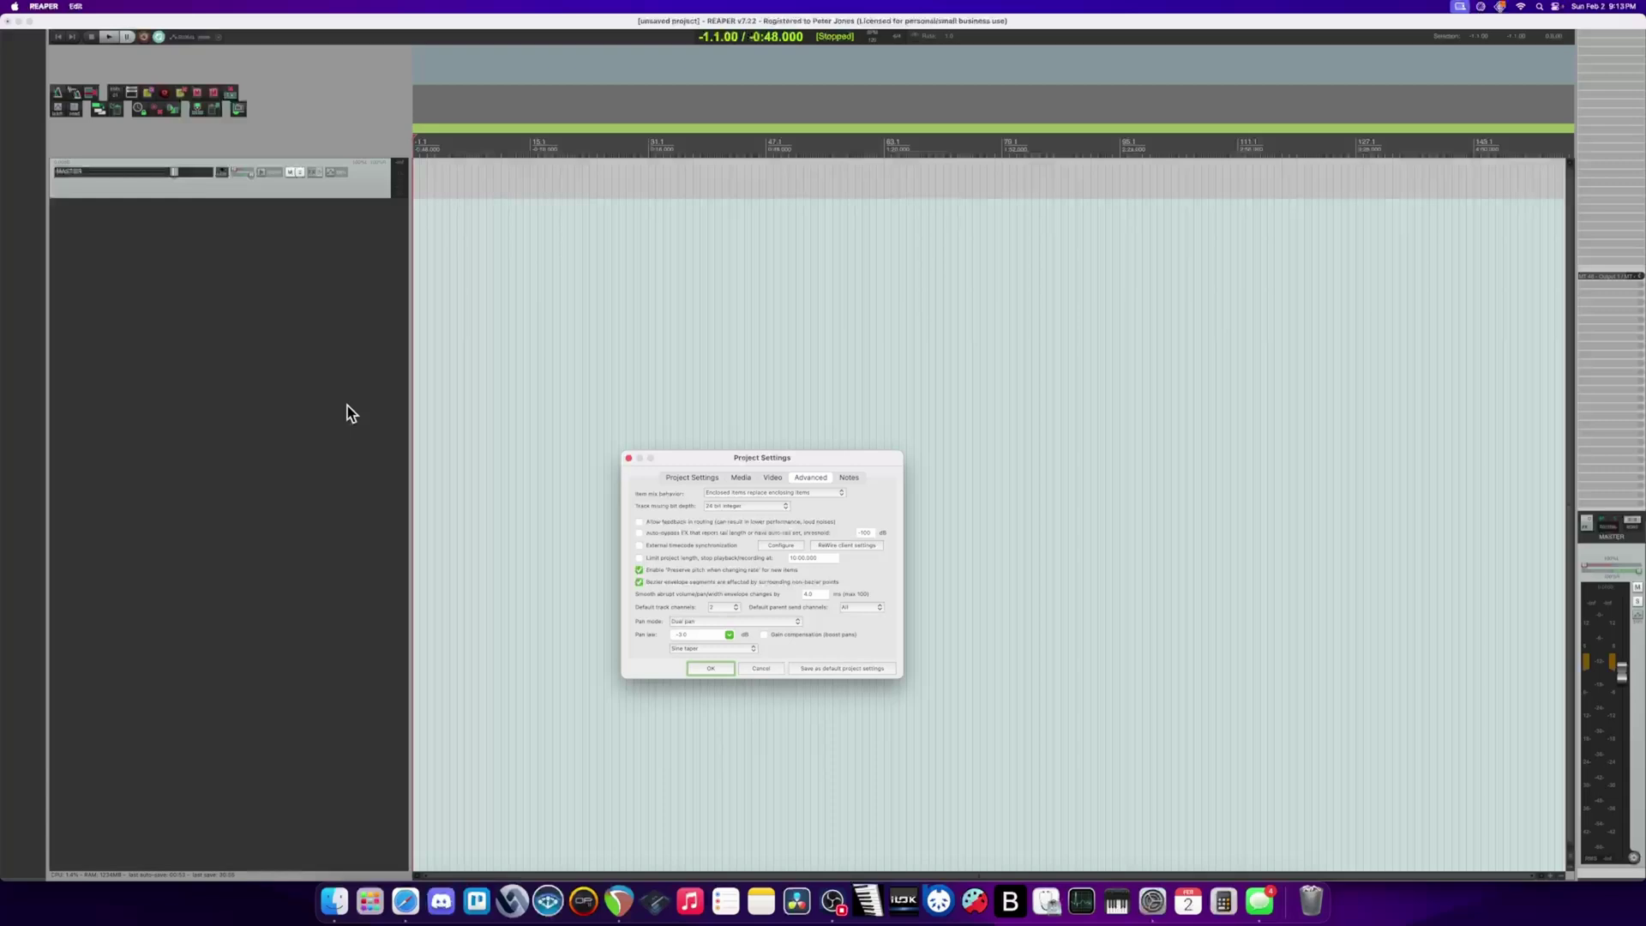
{"action": "key", "text": "Escape"}
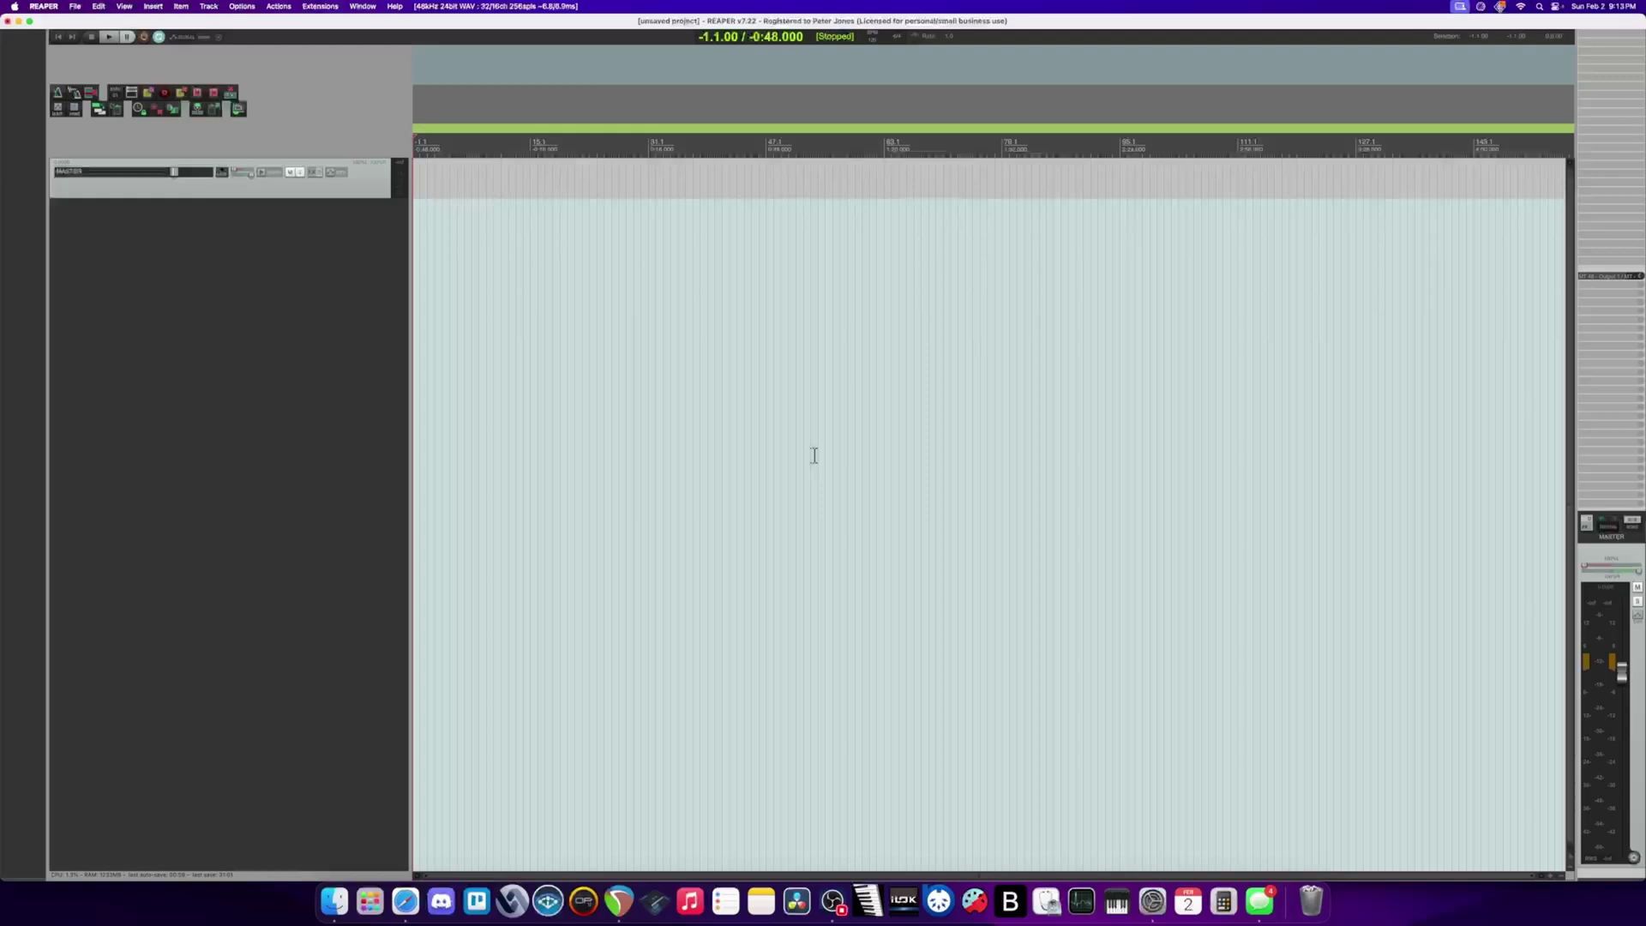
{"action": "left_click", "coordinate": [74, 6]}
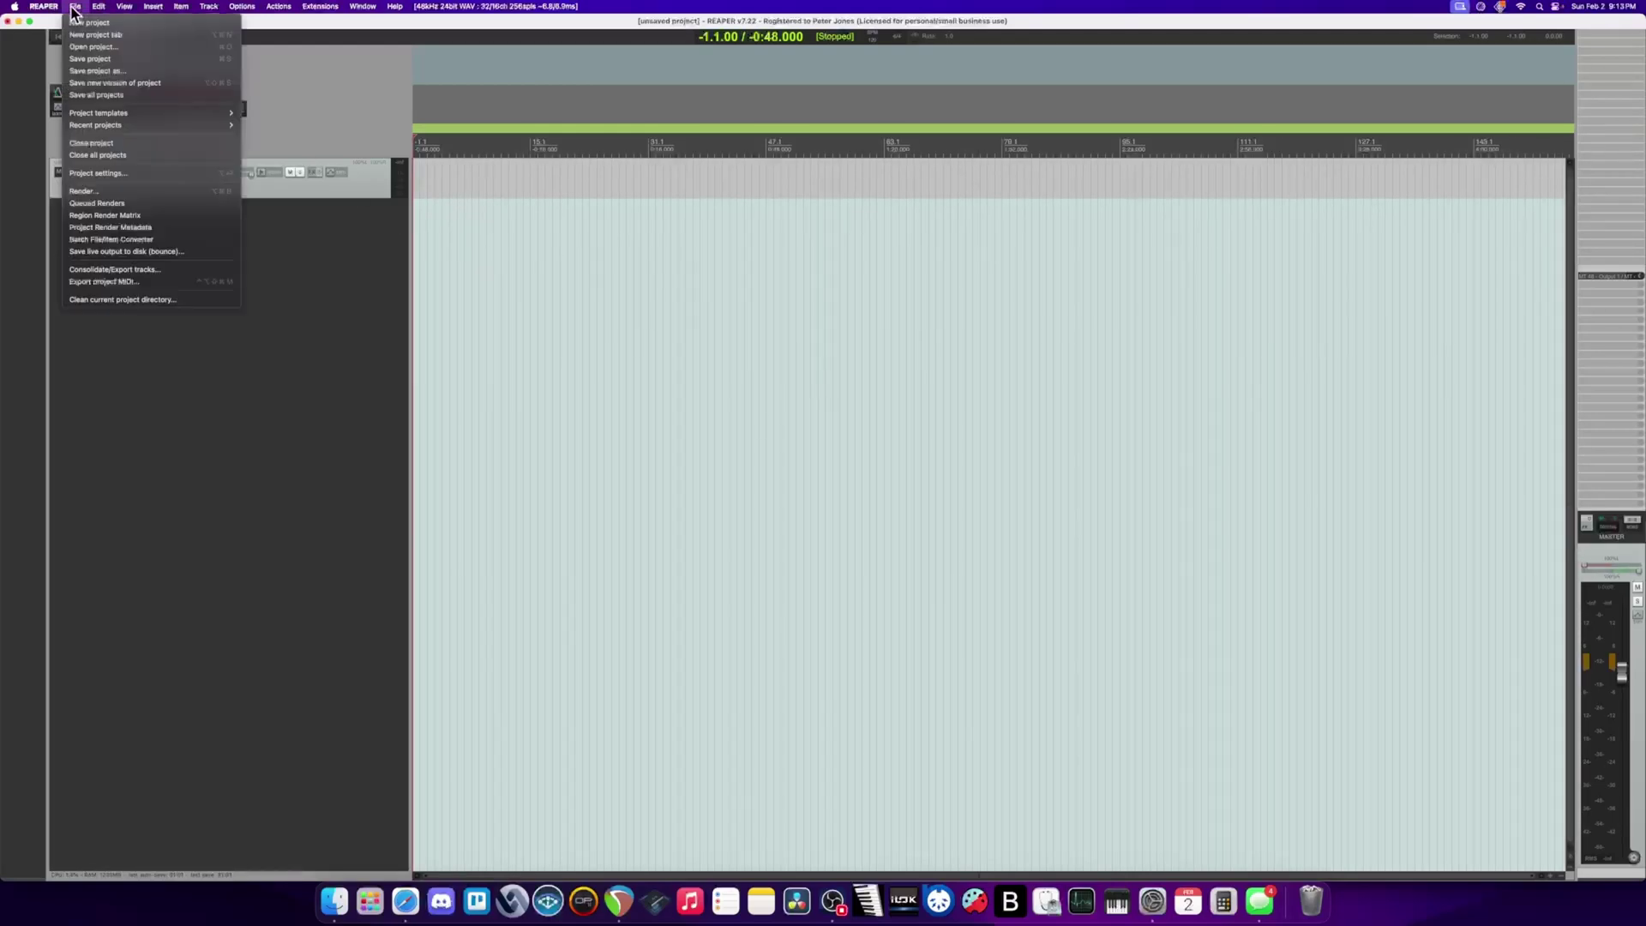
{"action": "left_click", "coordinate": [112, 175]}
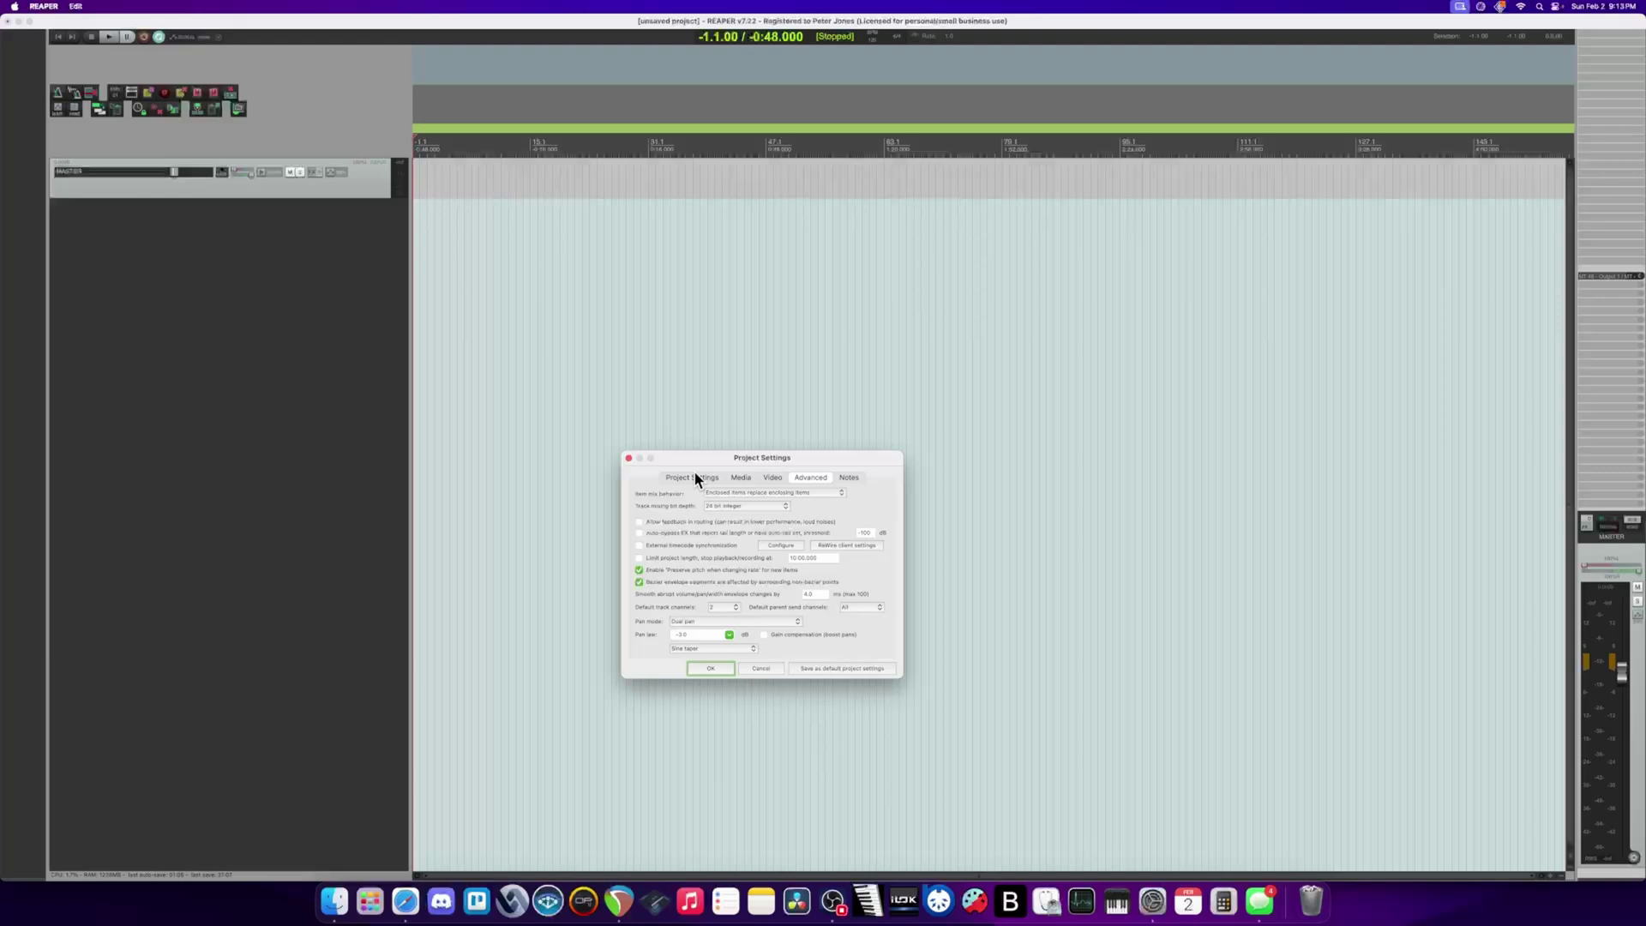
- Keep the Project Settings item timebase at Beats (position, length, rate)
{"action": "left_click", "coordinate": [695, 478]}
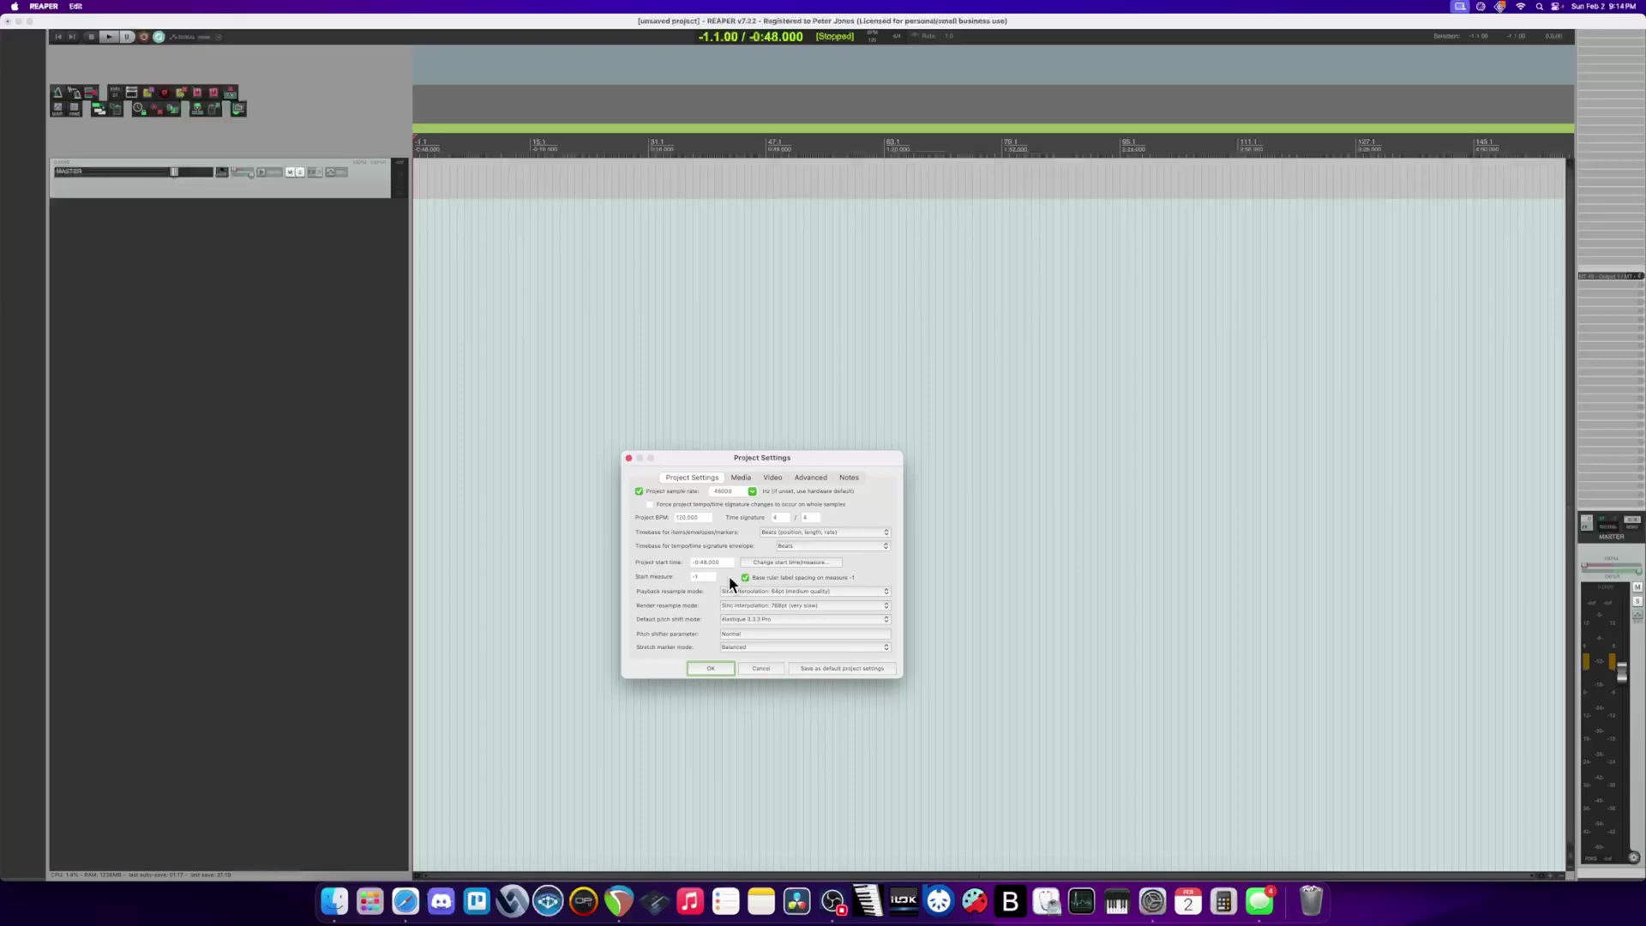
{"action": "left_click", "coordinate": [774, 532]}
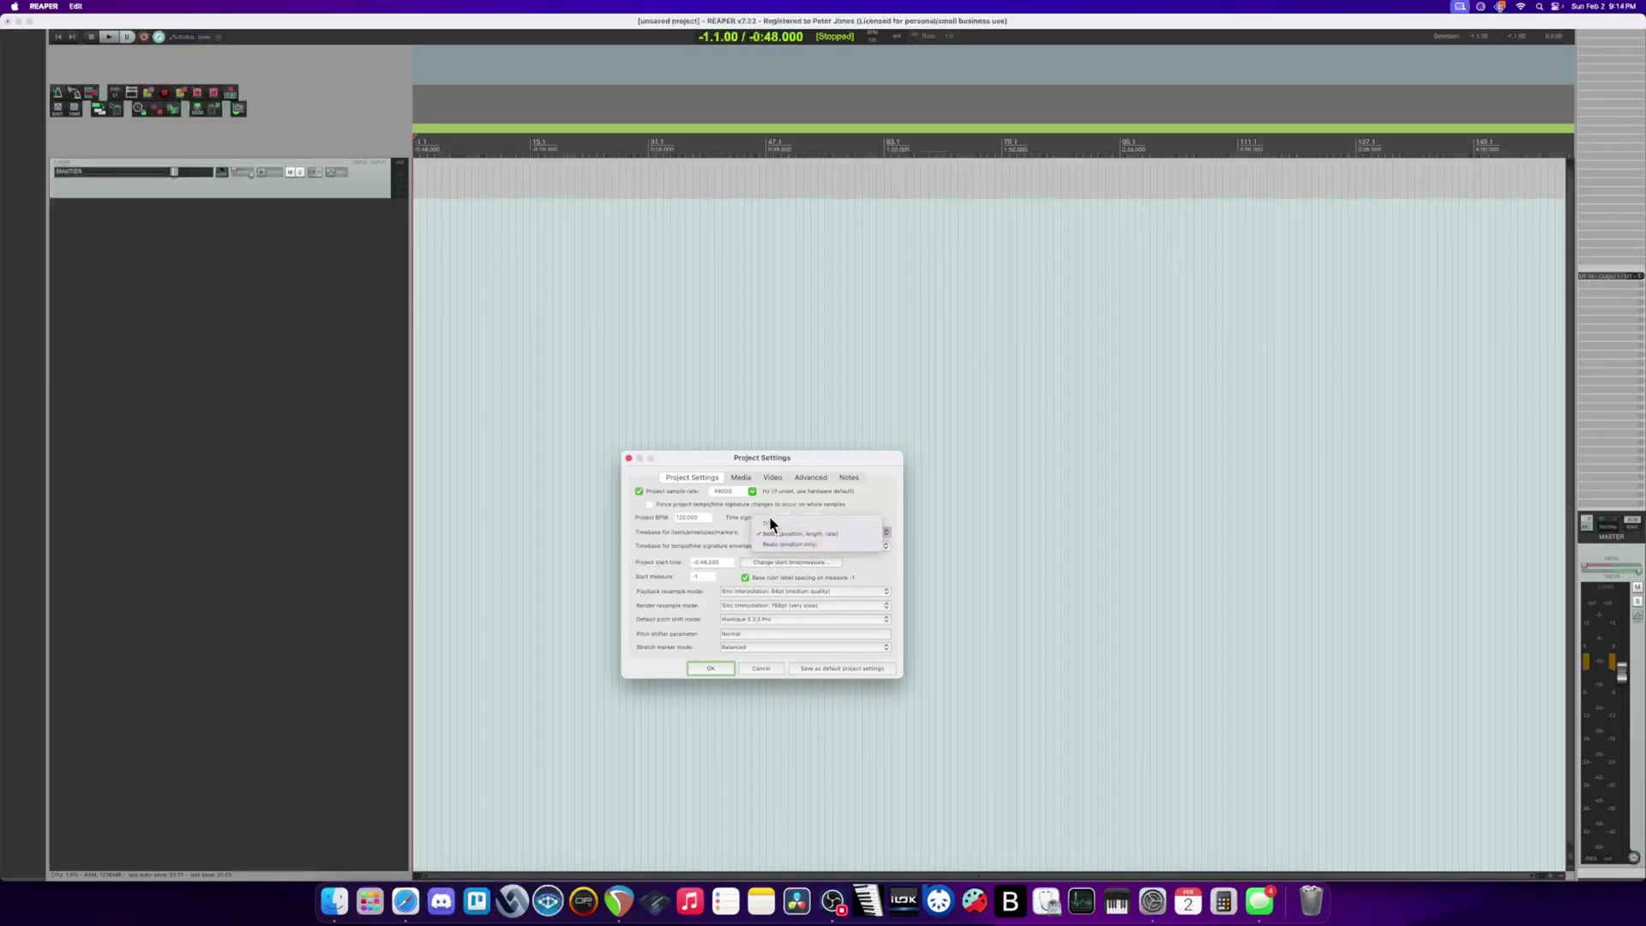
{"action": "left_click", "coordinate": [739, 526]}
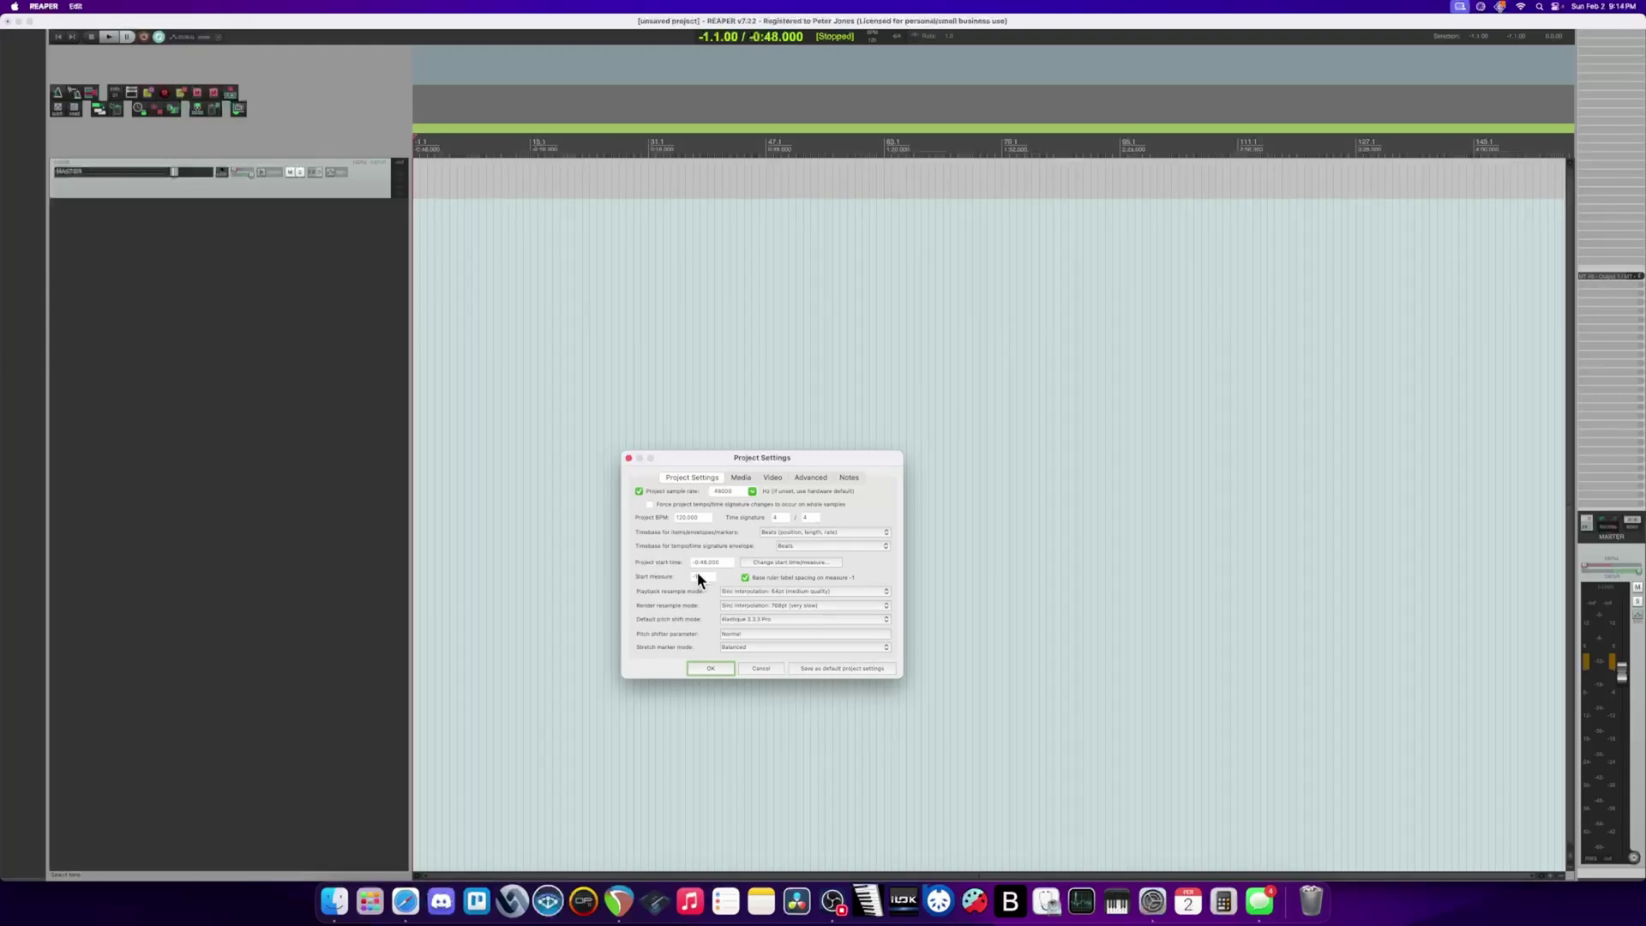
{"action": "left_click", "coordinate": [739, 477]}
- Check that the project saves recorded media to the Audio Files path
{"action": "left_click", "coordinate": [674, 504]}
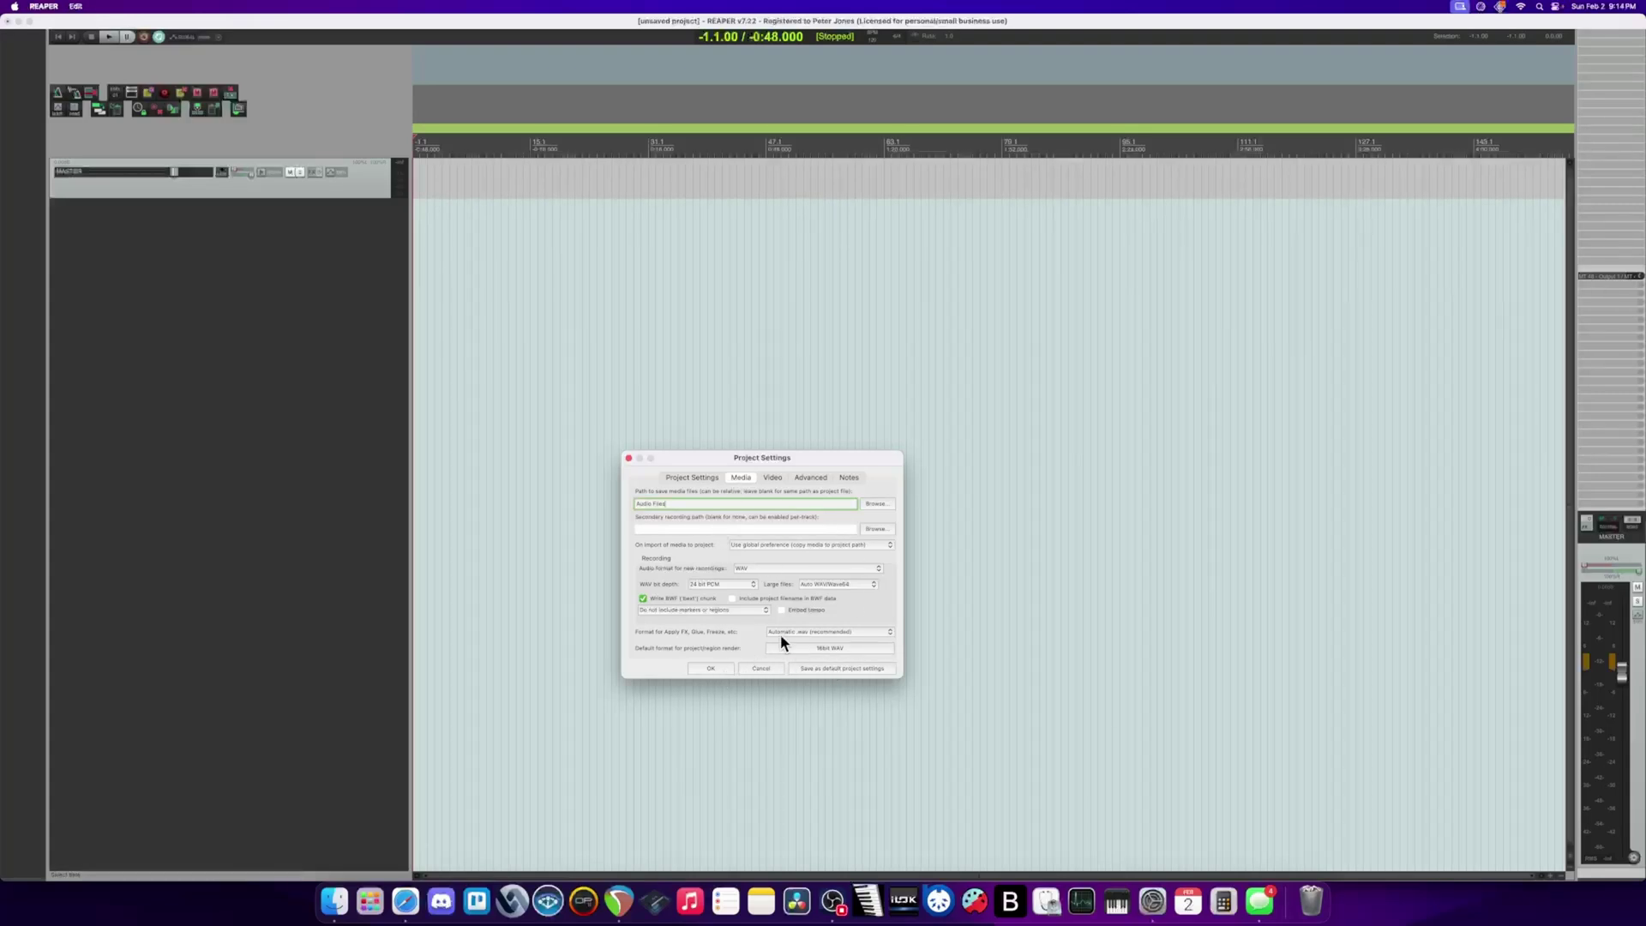
{"action": "left_click", "coordinate": [772, 477]}
- In the Advanced tab, keep pan law at -3.0 dB, choose Dual pan mode, and apply
{"action": "left_click", "coordinate": [809, 478]}
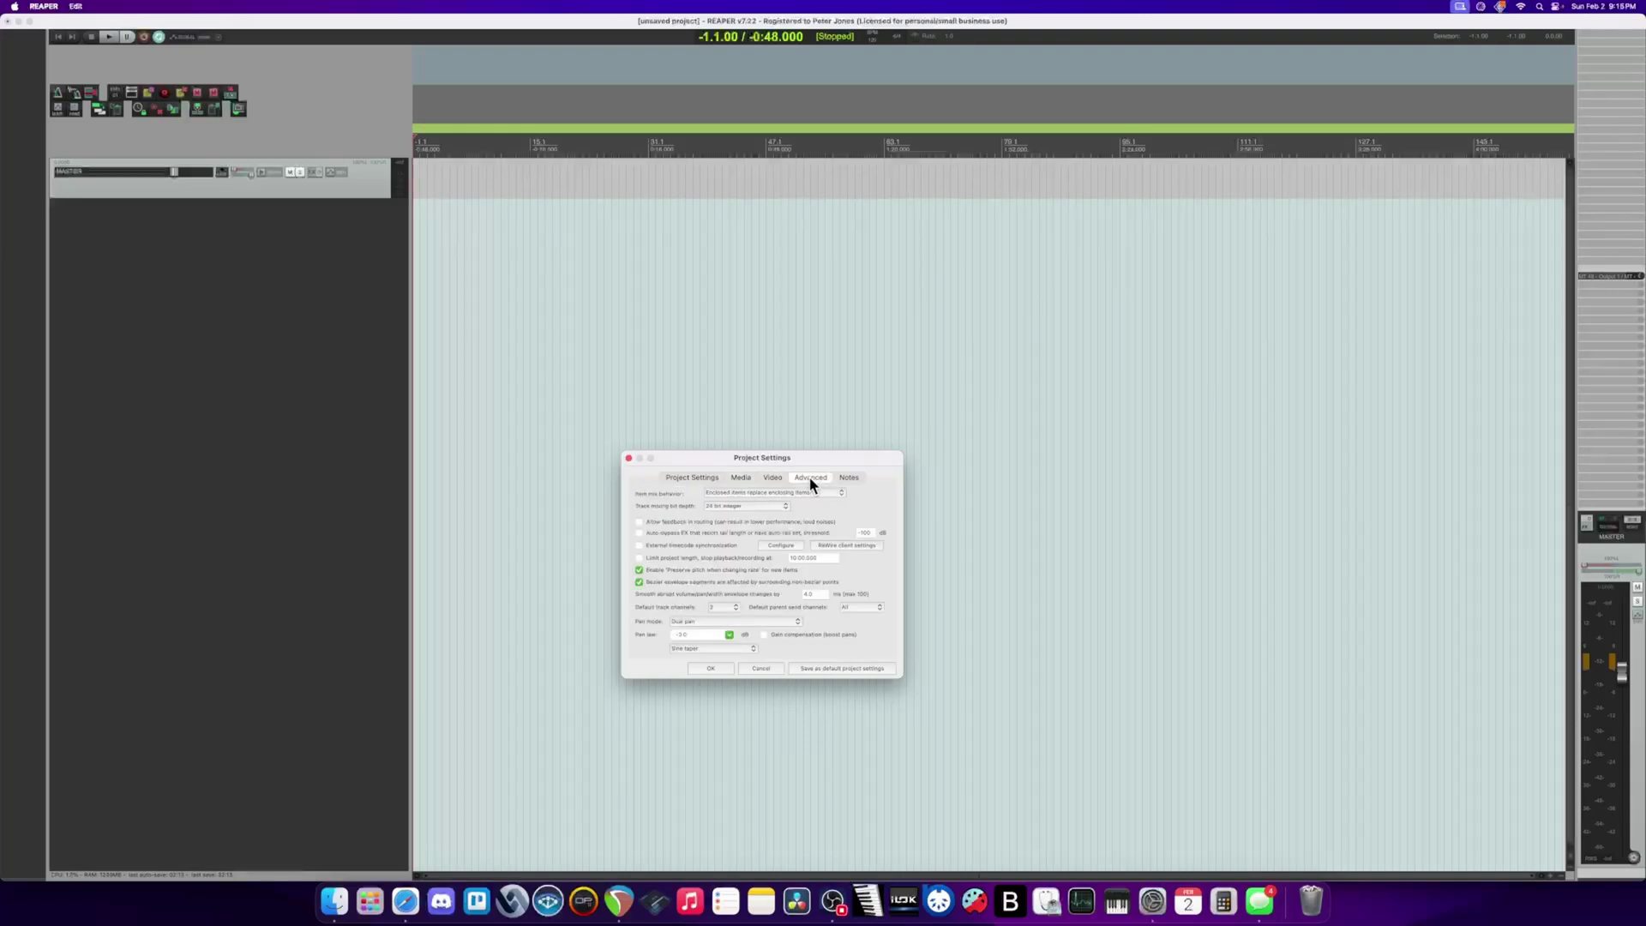
{"action": "left_click", "coordinate": [729, 635]}
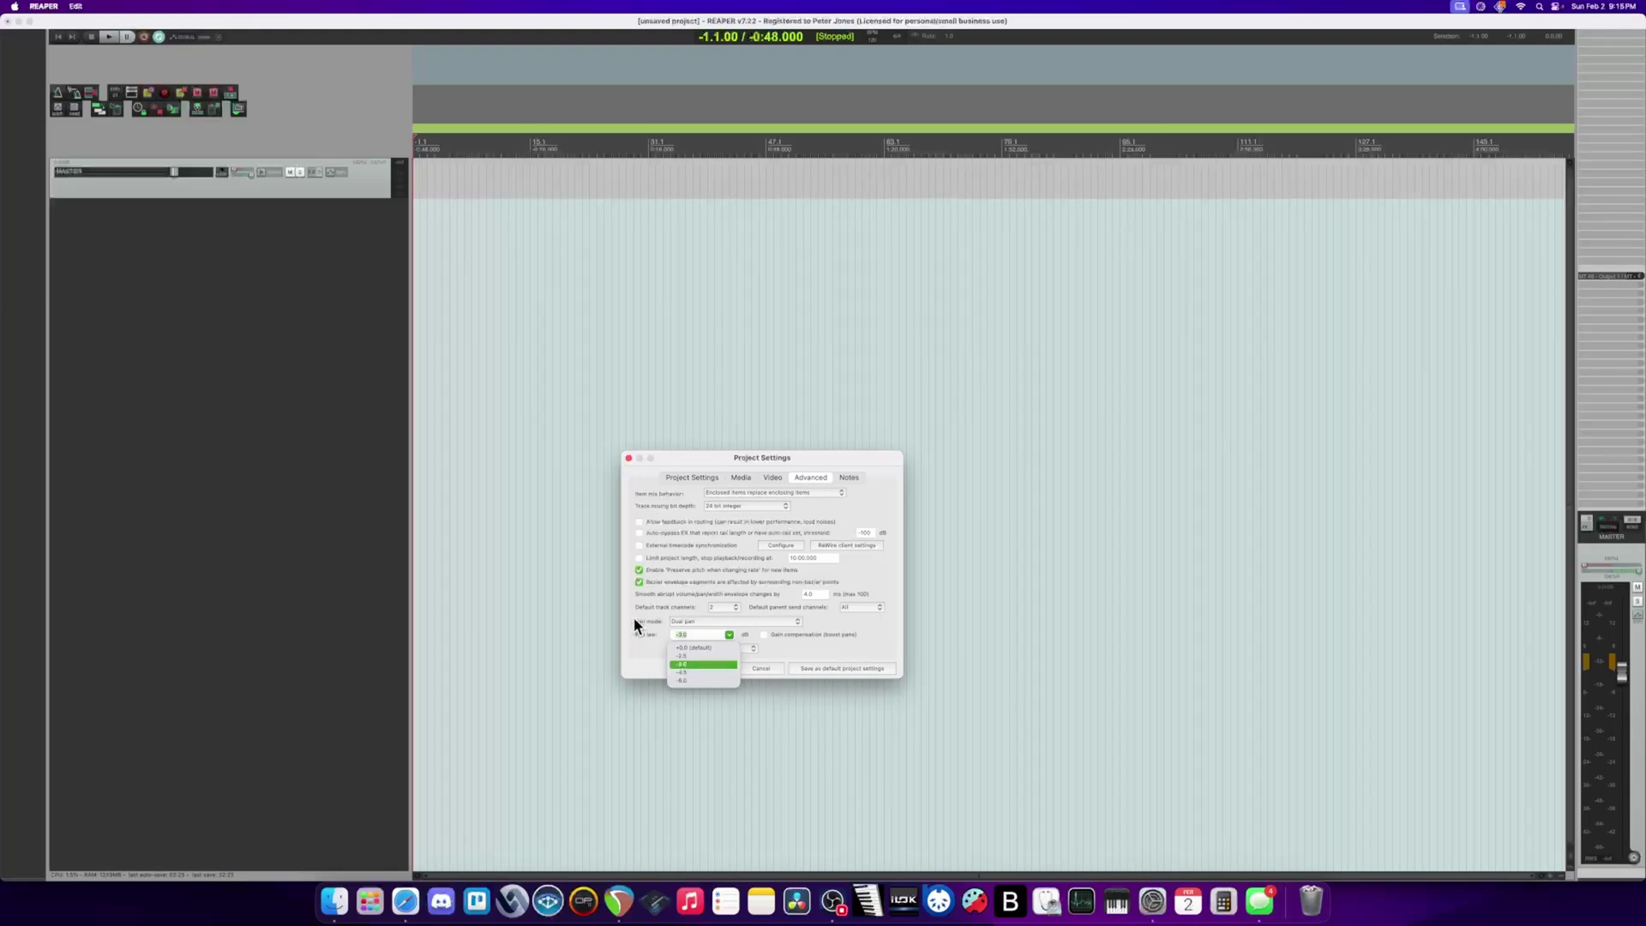
{"action": "left_click", "coordinate": [696, 664]}
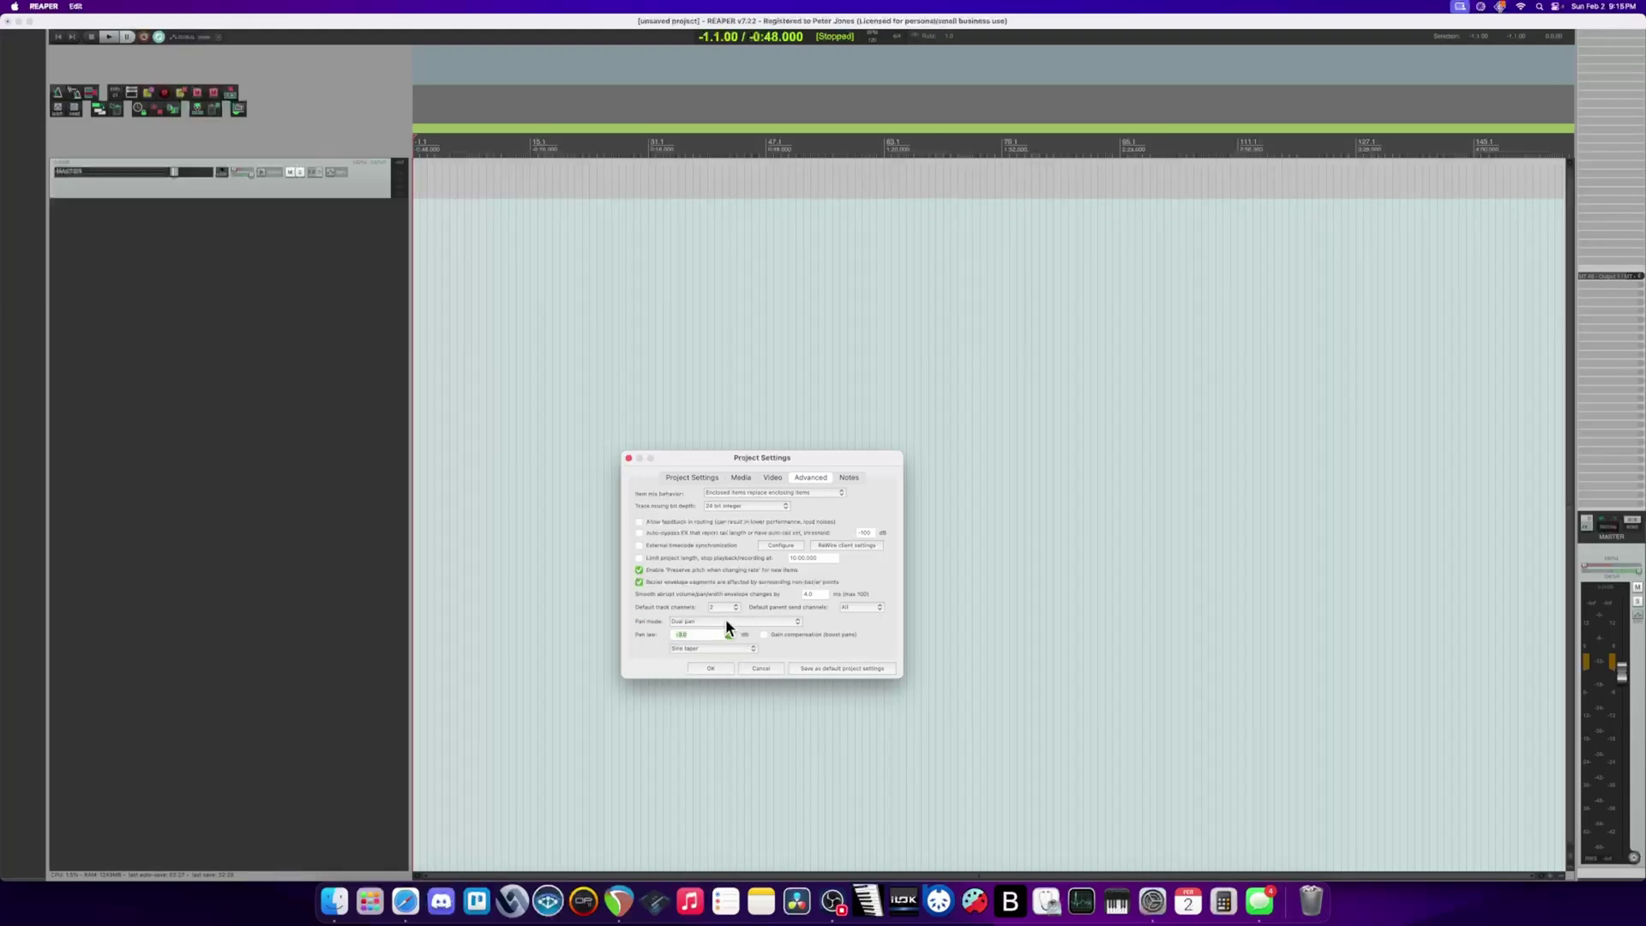
{"action": "left_click", "coordinate": [729, 634]}
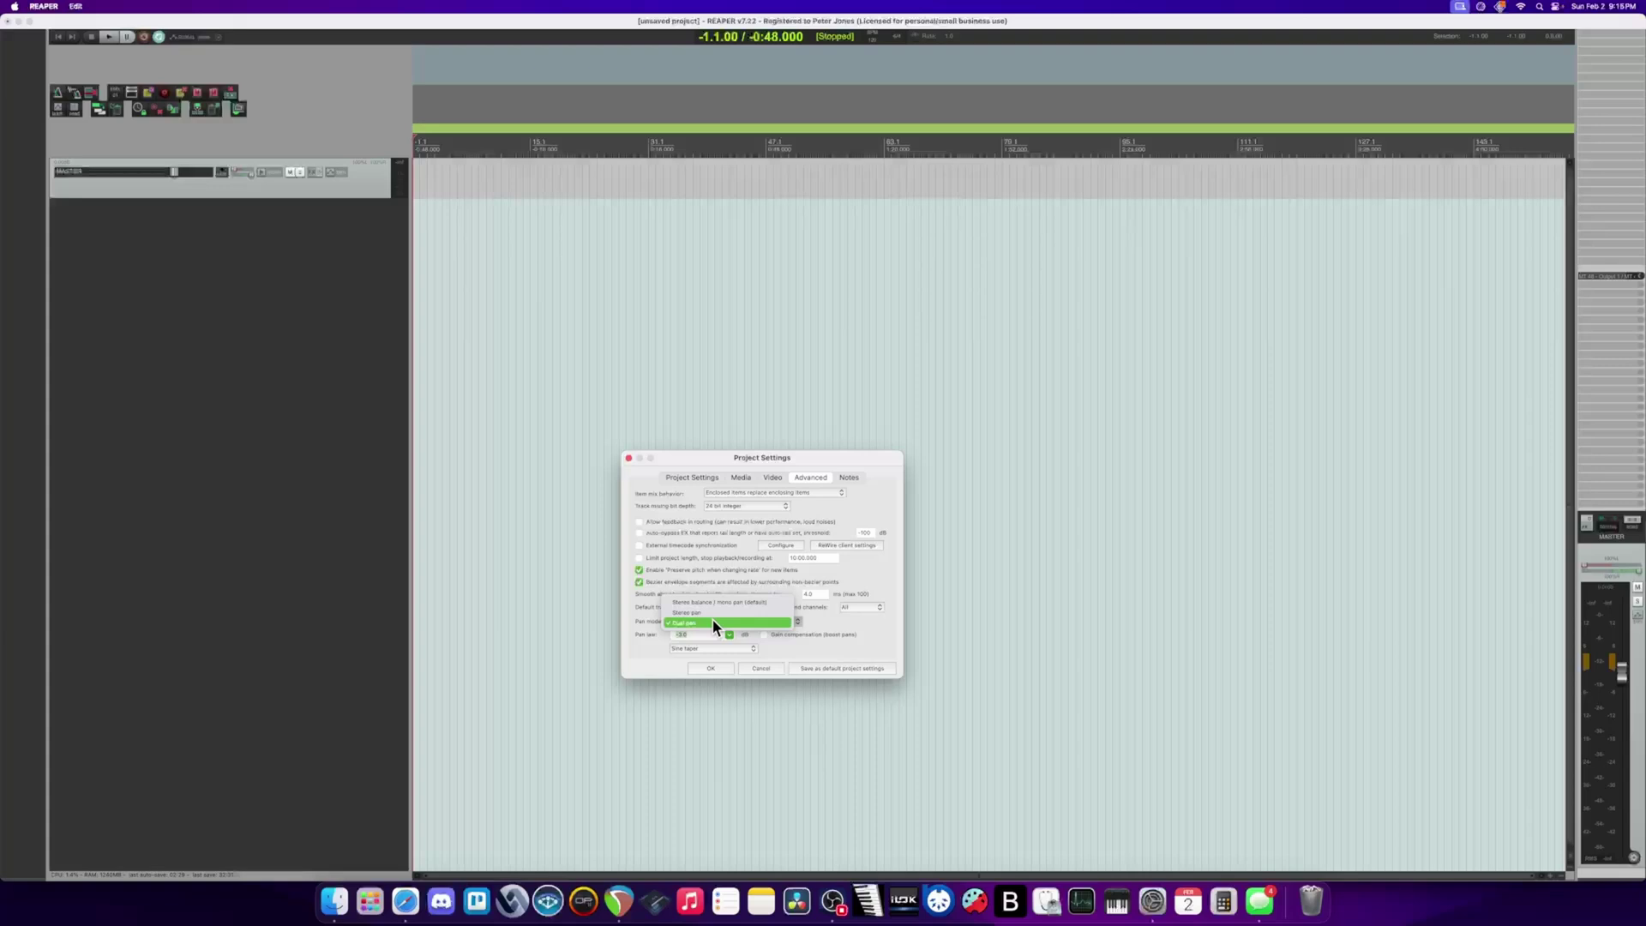
{"action": "left_click", "coordinate": [645, 631]}
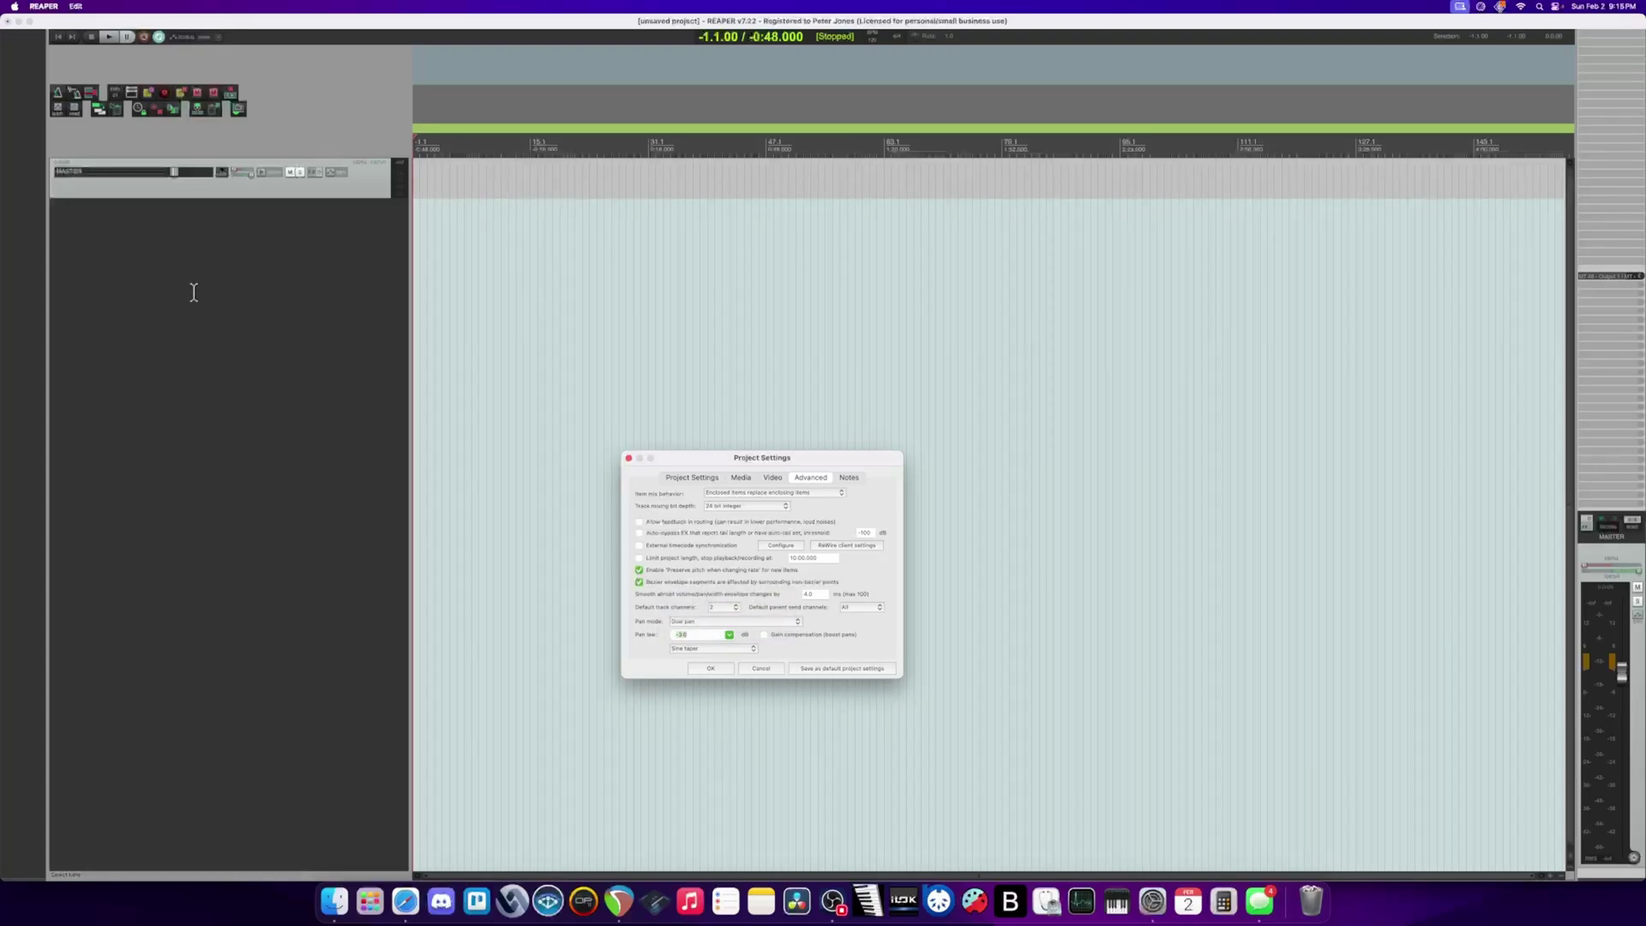
{"action": "left_click", "coordinate": [699, 619]}
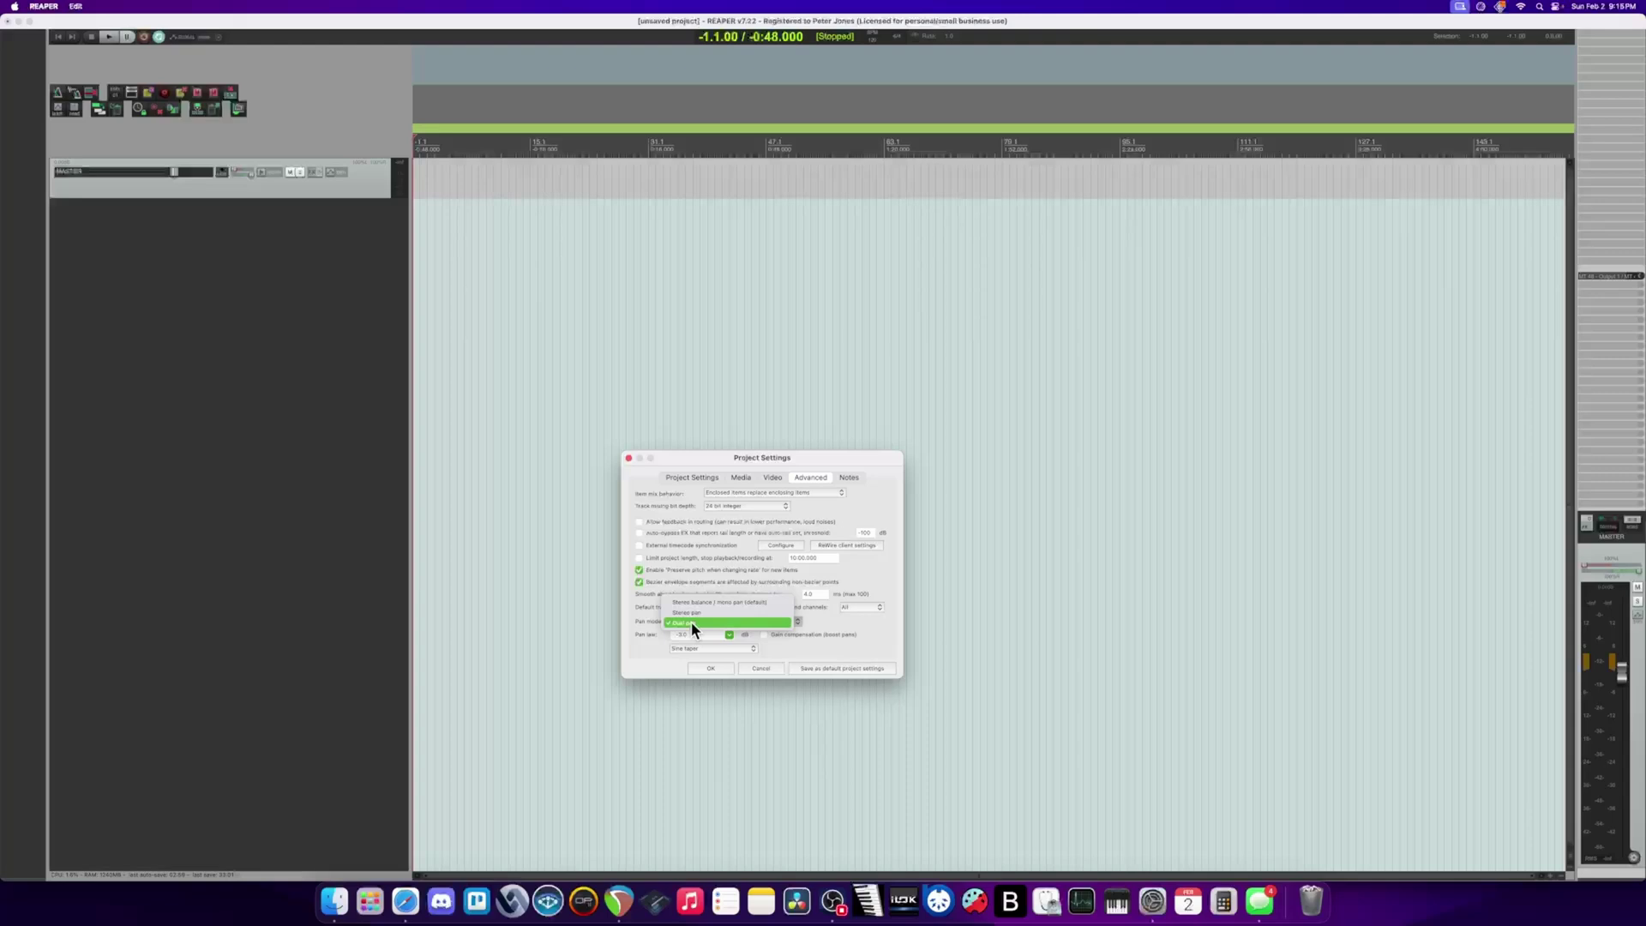
{"action": "left_click", "coordinate": [691, 623]}
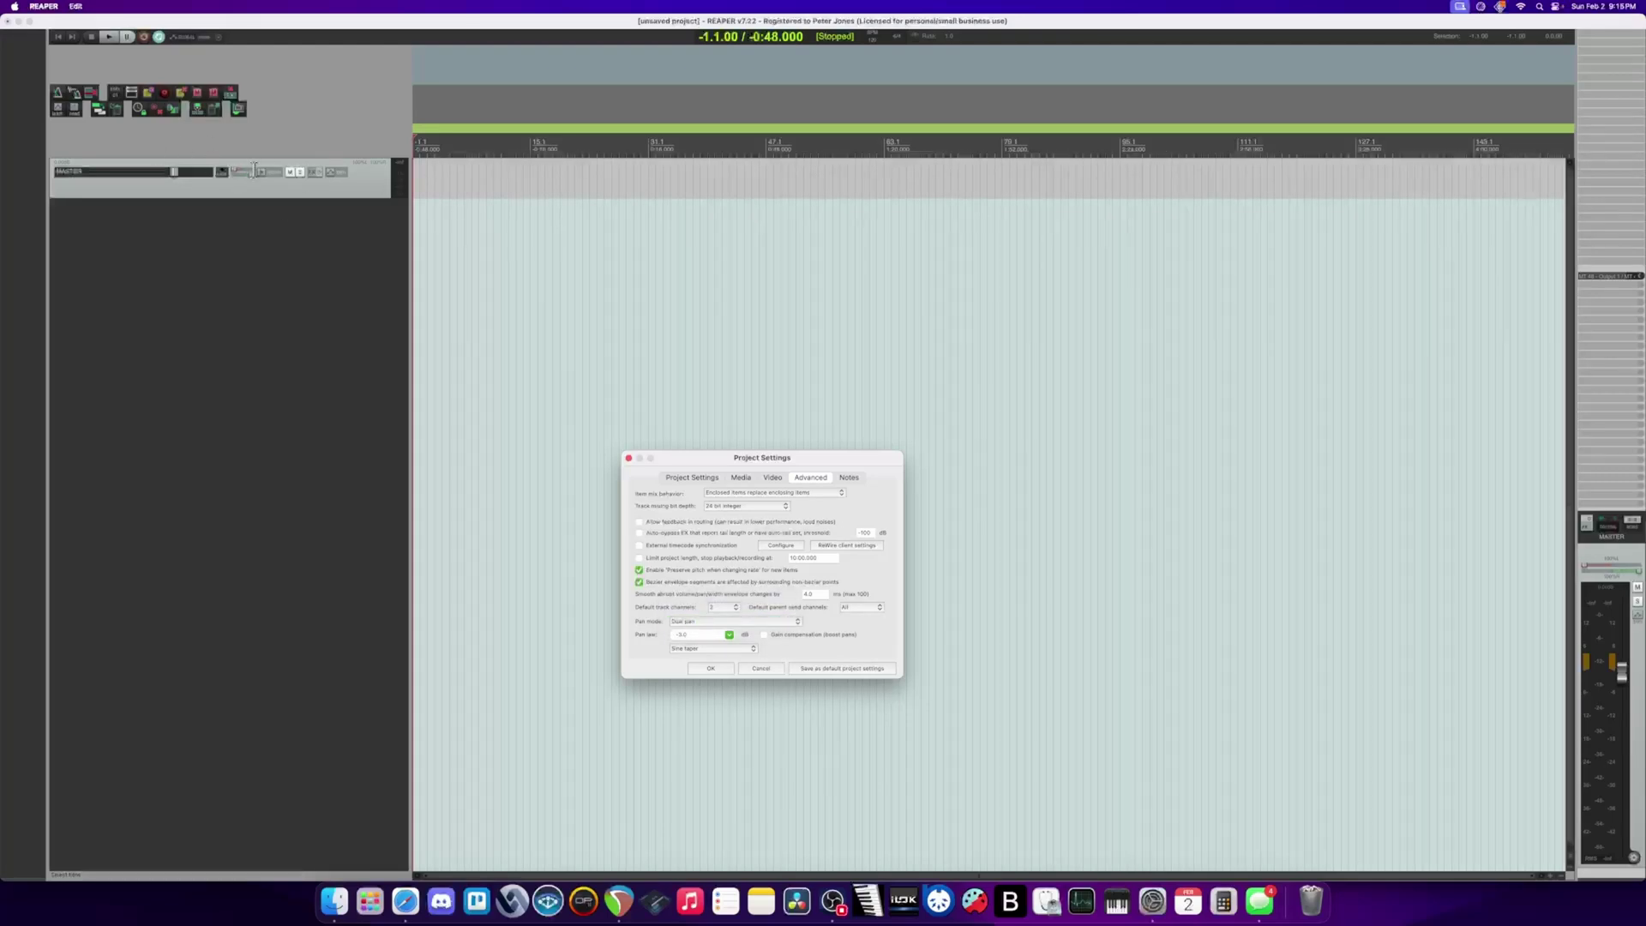
{"action": "left_click", "coordinate": [710, 668]}
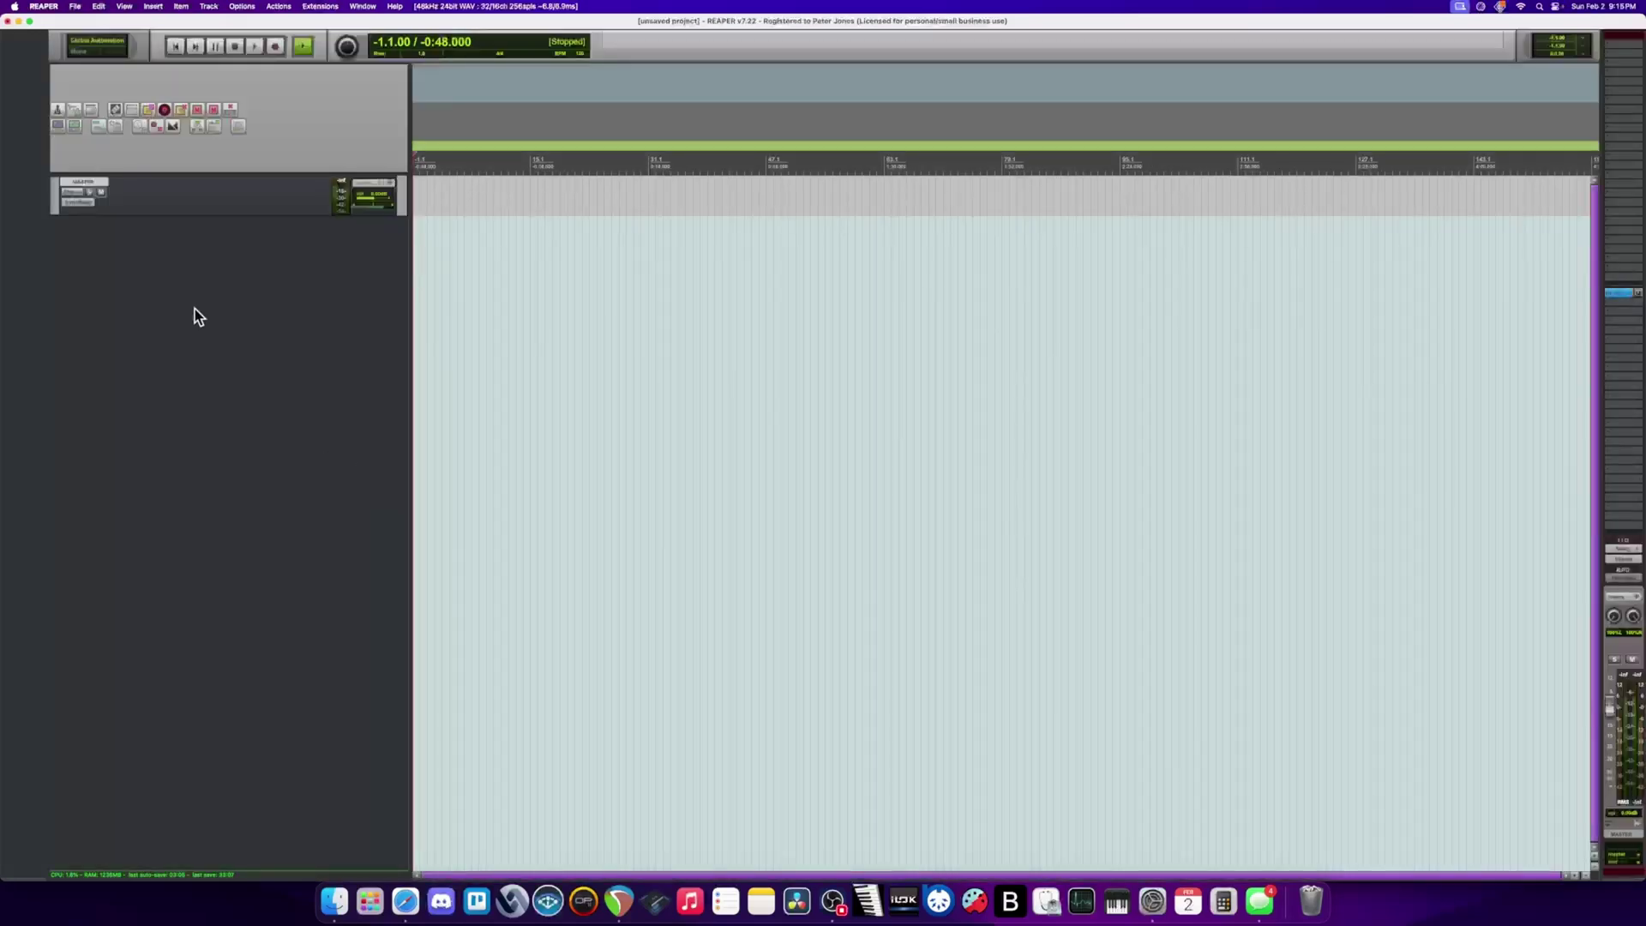
- Insert an empty track below the master and pan the master's right channel to 91%R
{"action": "double_click", "coordinate": [202, 291]}
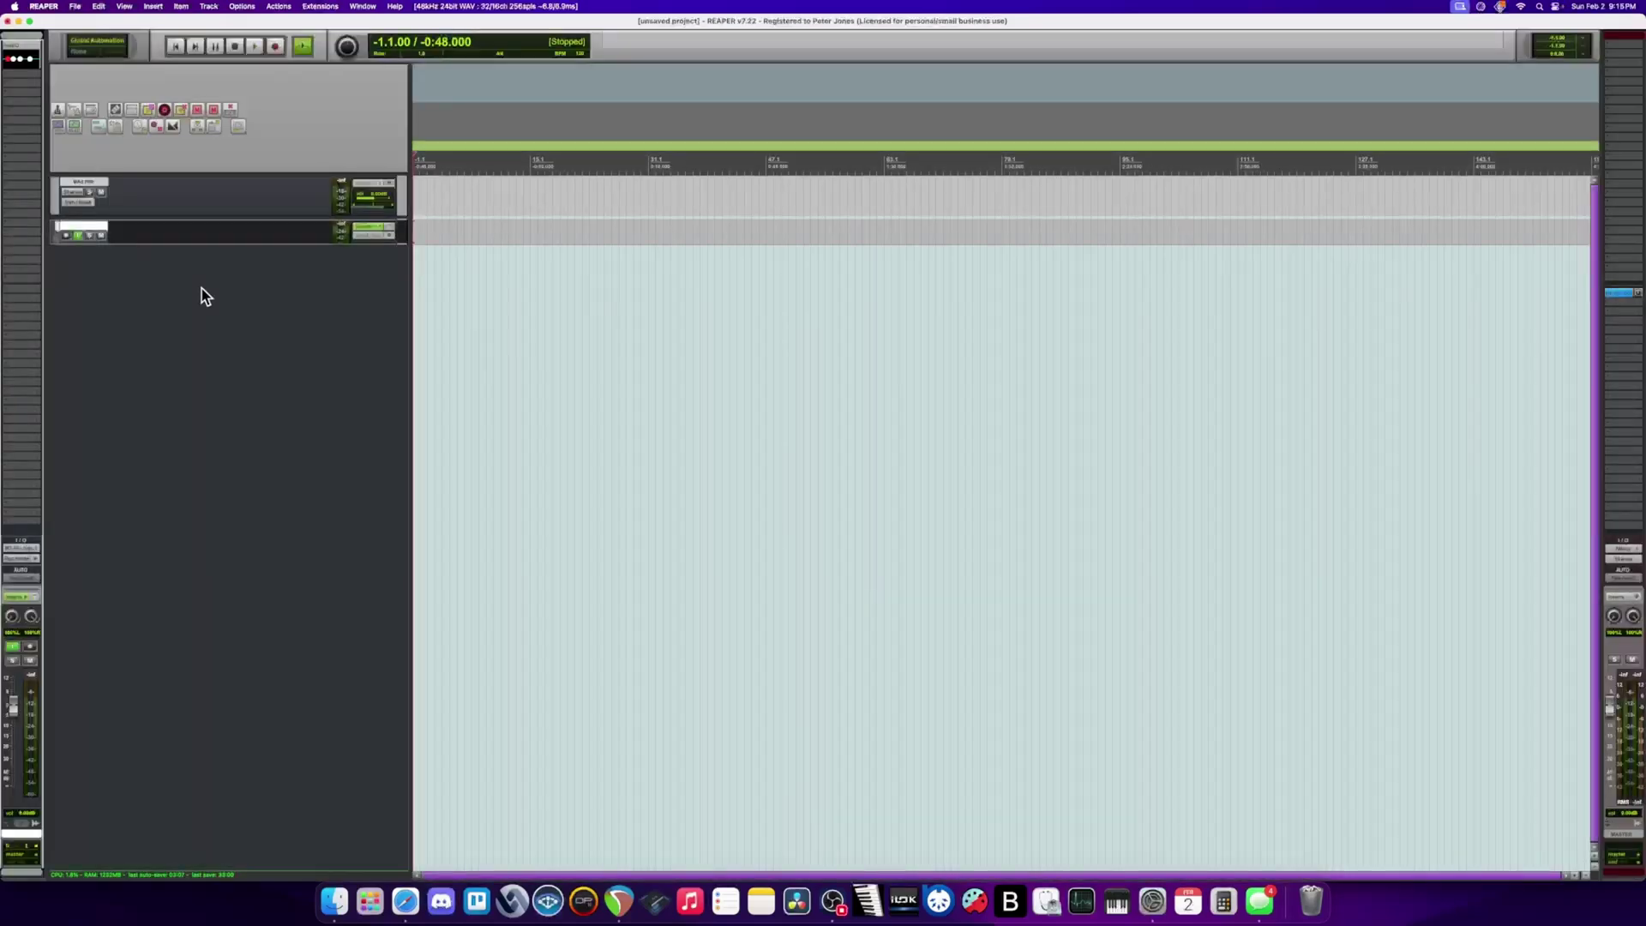
{"action": "left_click_drag", "start_coordinate": [31, 616], "coordinate": [31, 624]}
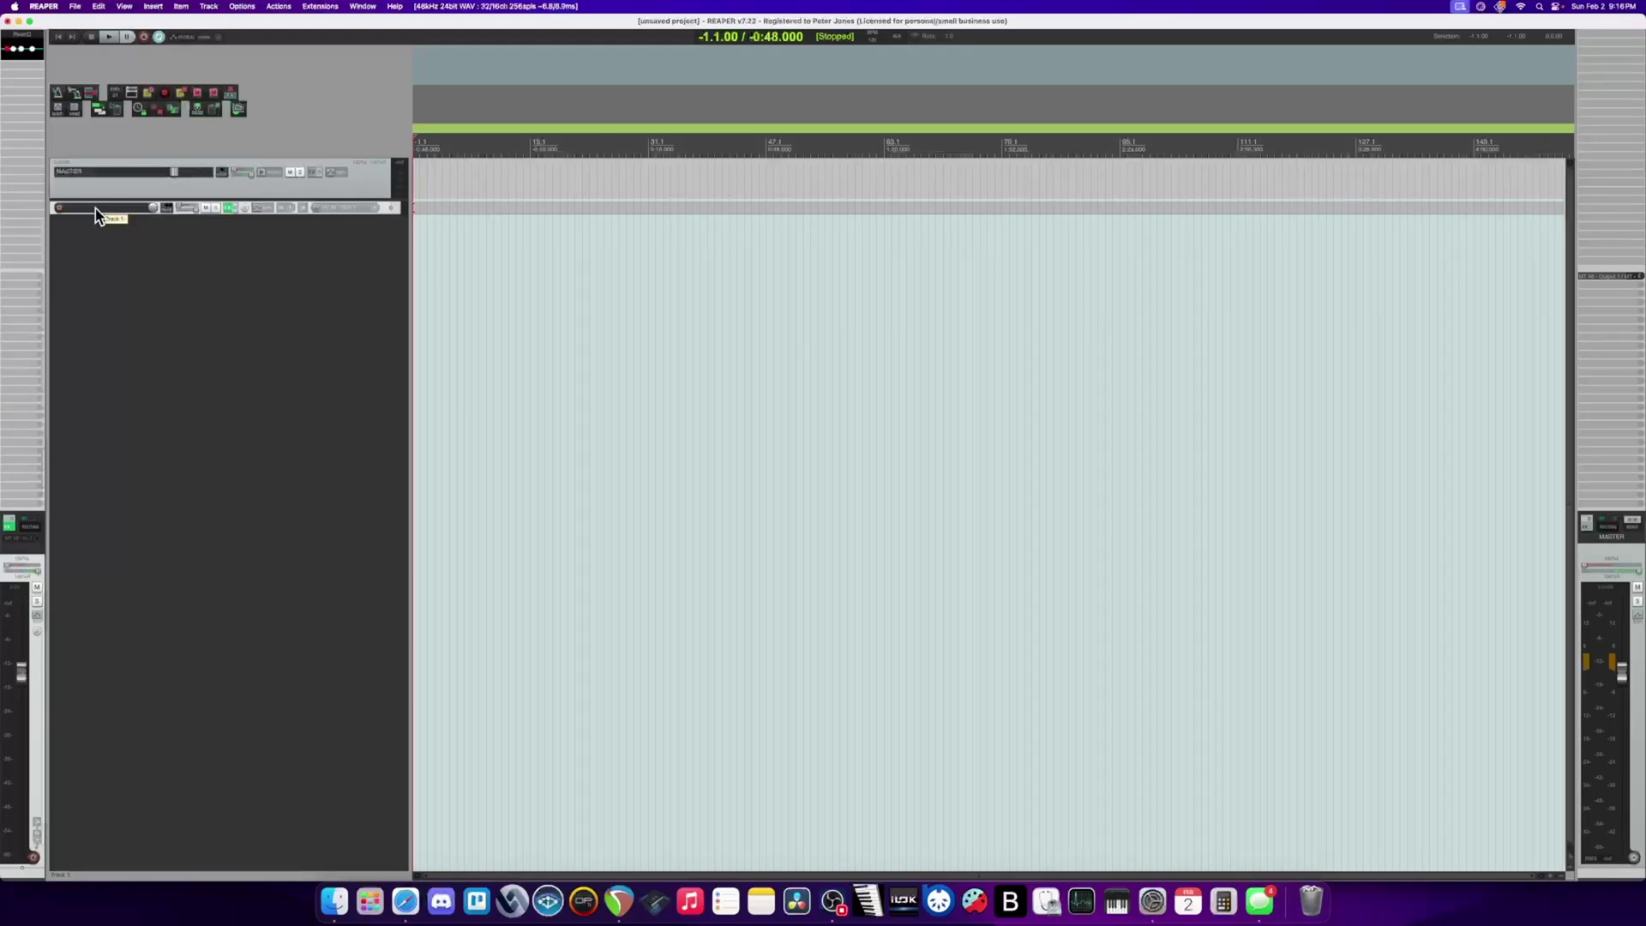
- Add tracks, make track 1 a folder of tracks 2–5 and nest 3–5 inside track 2
{"action": "double_click", "coordinate": [155, 275]}
{"action": "double_click", "coordinate": [155, 275]}
{"action": "double_click", "coordinate": [155, 275]}
{"action": "double_click", "coordinate": [155, 276]}
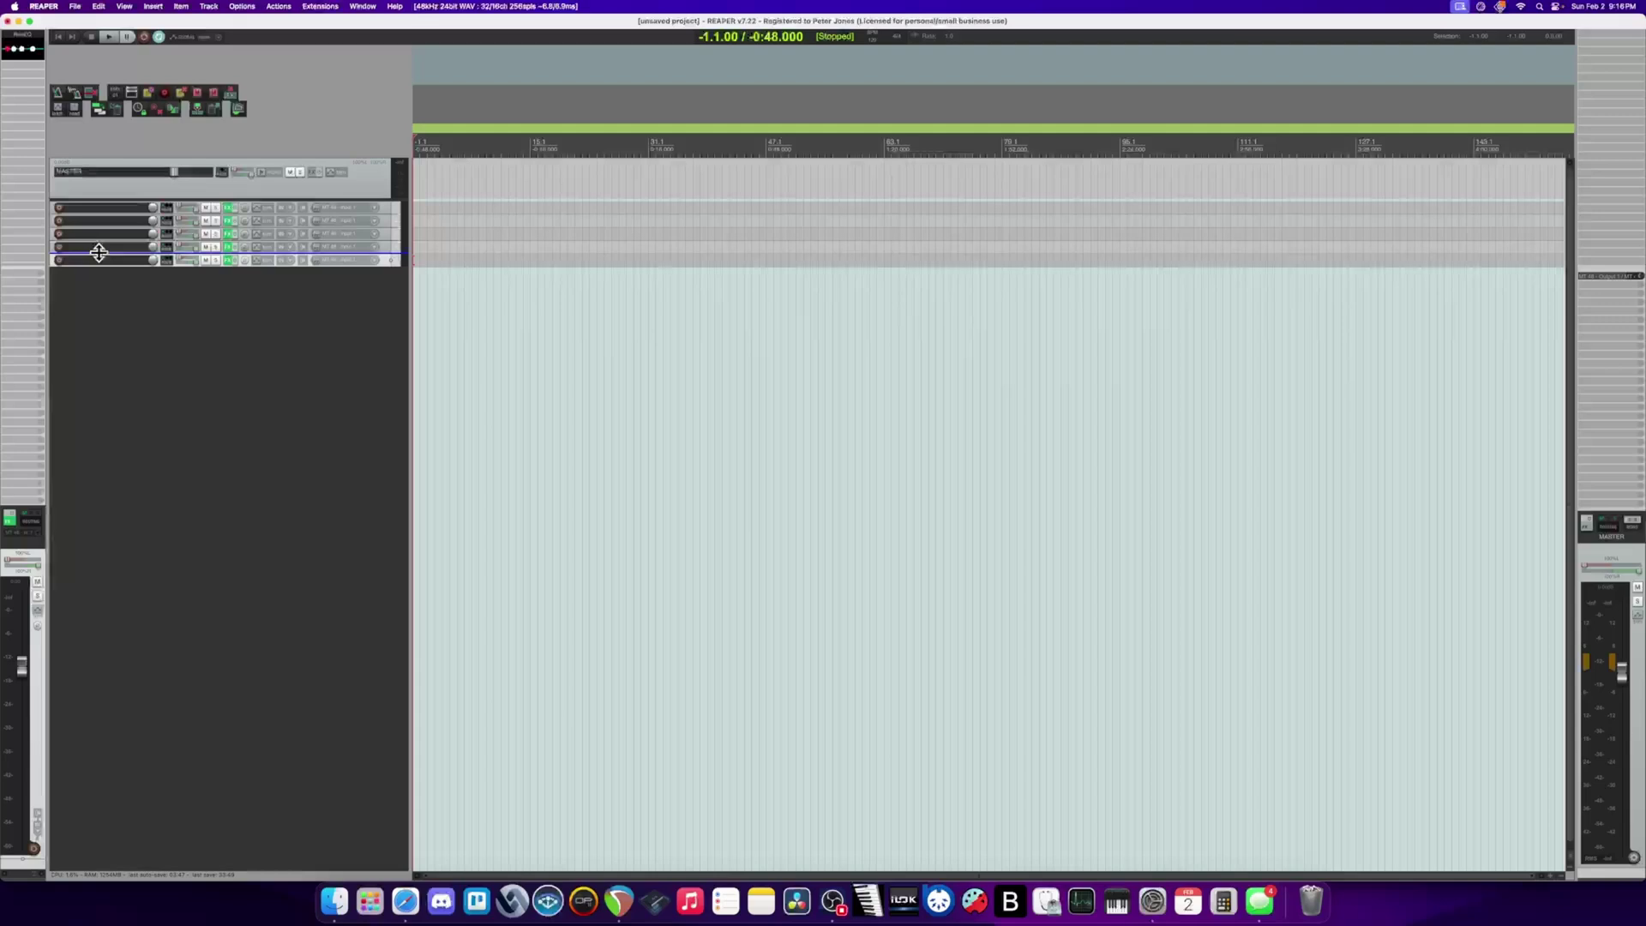
{"action": "left_click", "coordinate": [85, 225], "text": "shift"}
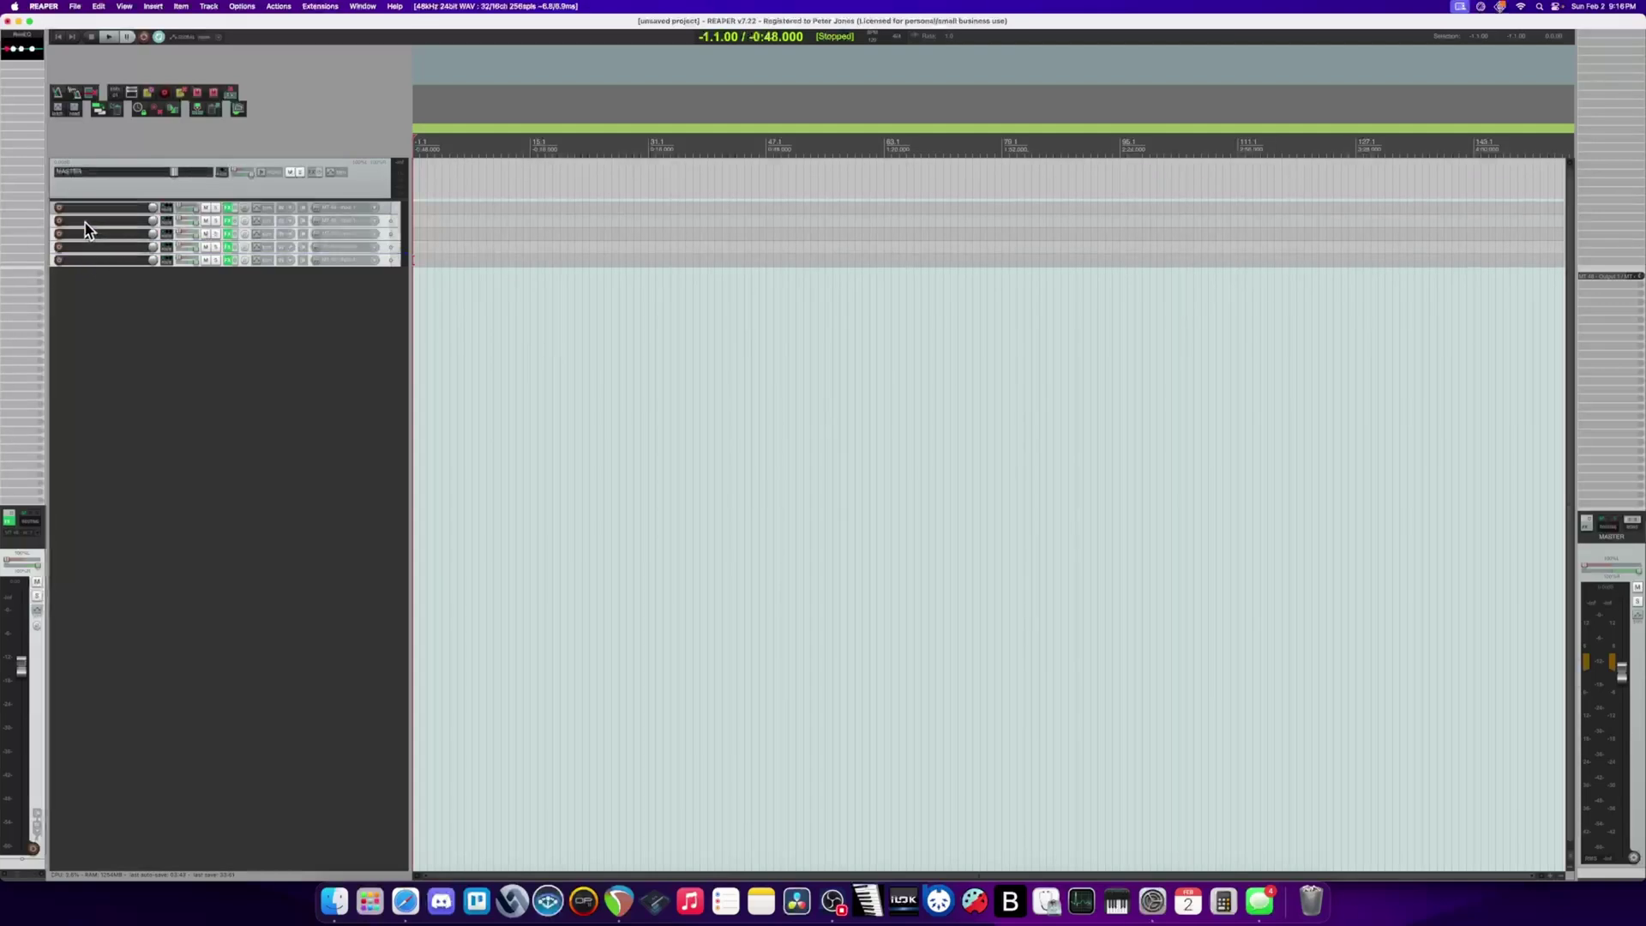
{"action": "left_click", "coordinate": [155, 208]}
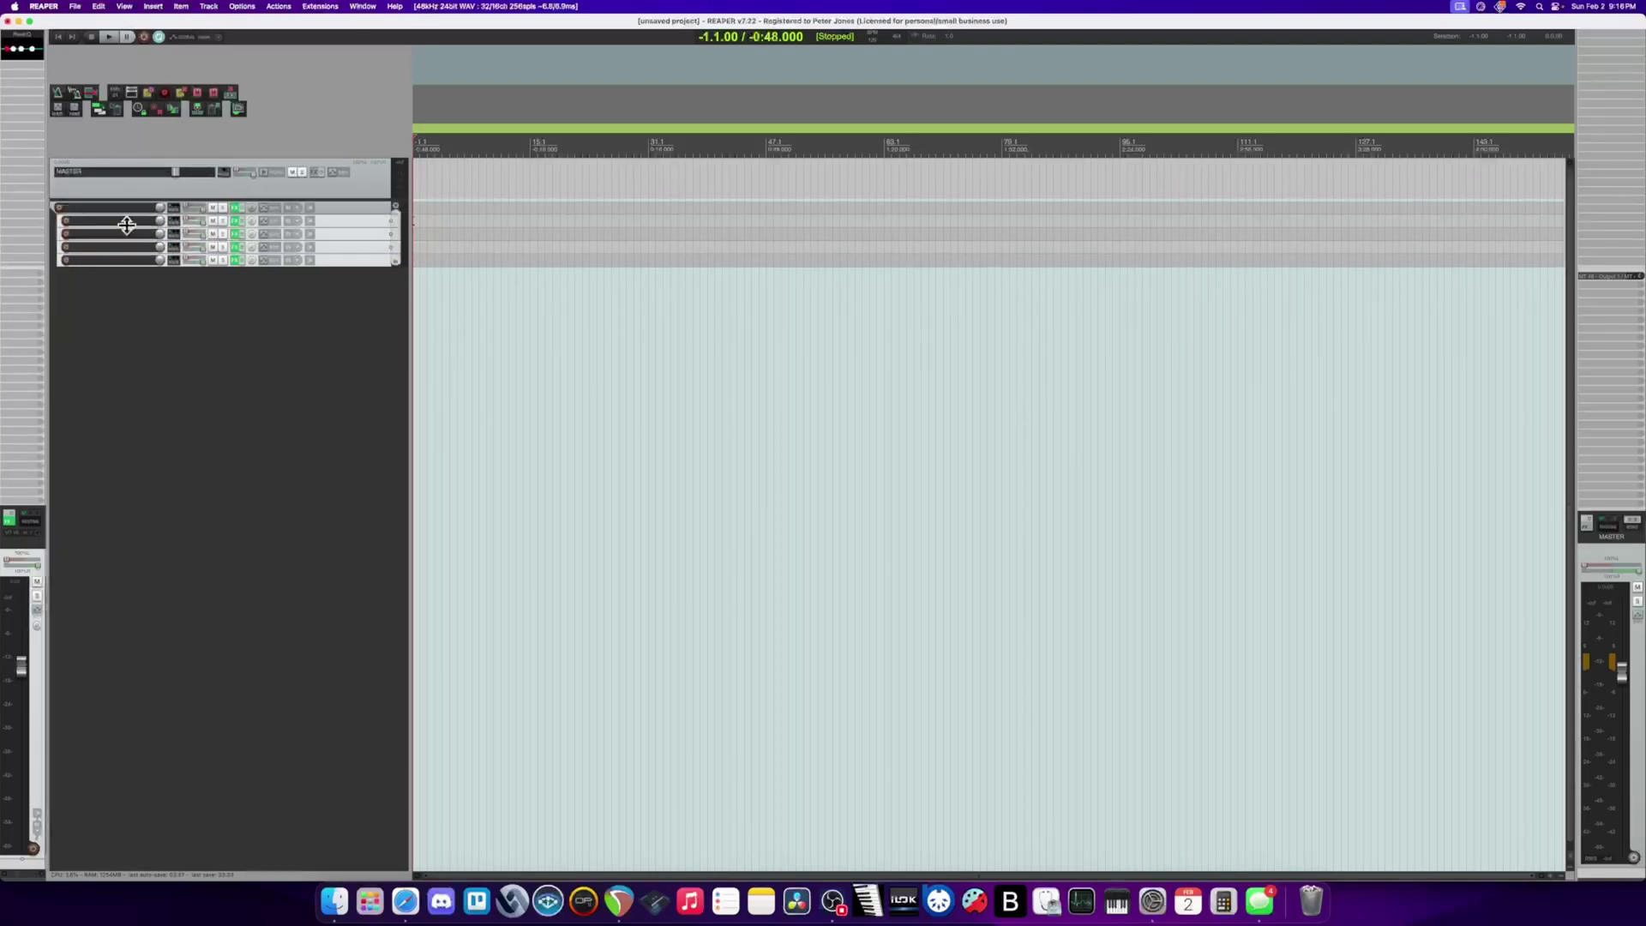
{"action": "left_click", "coordinate": [95, 261], "text": "shift"}
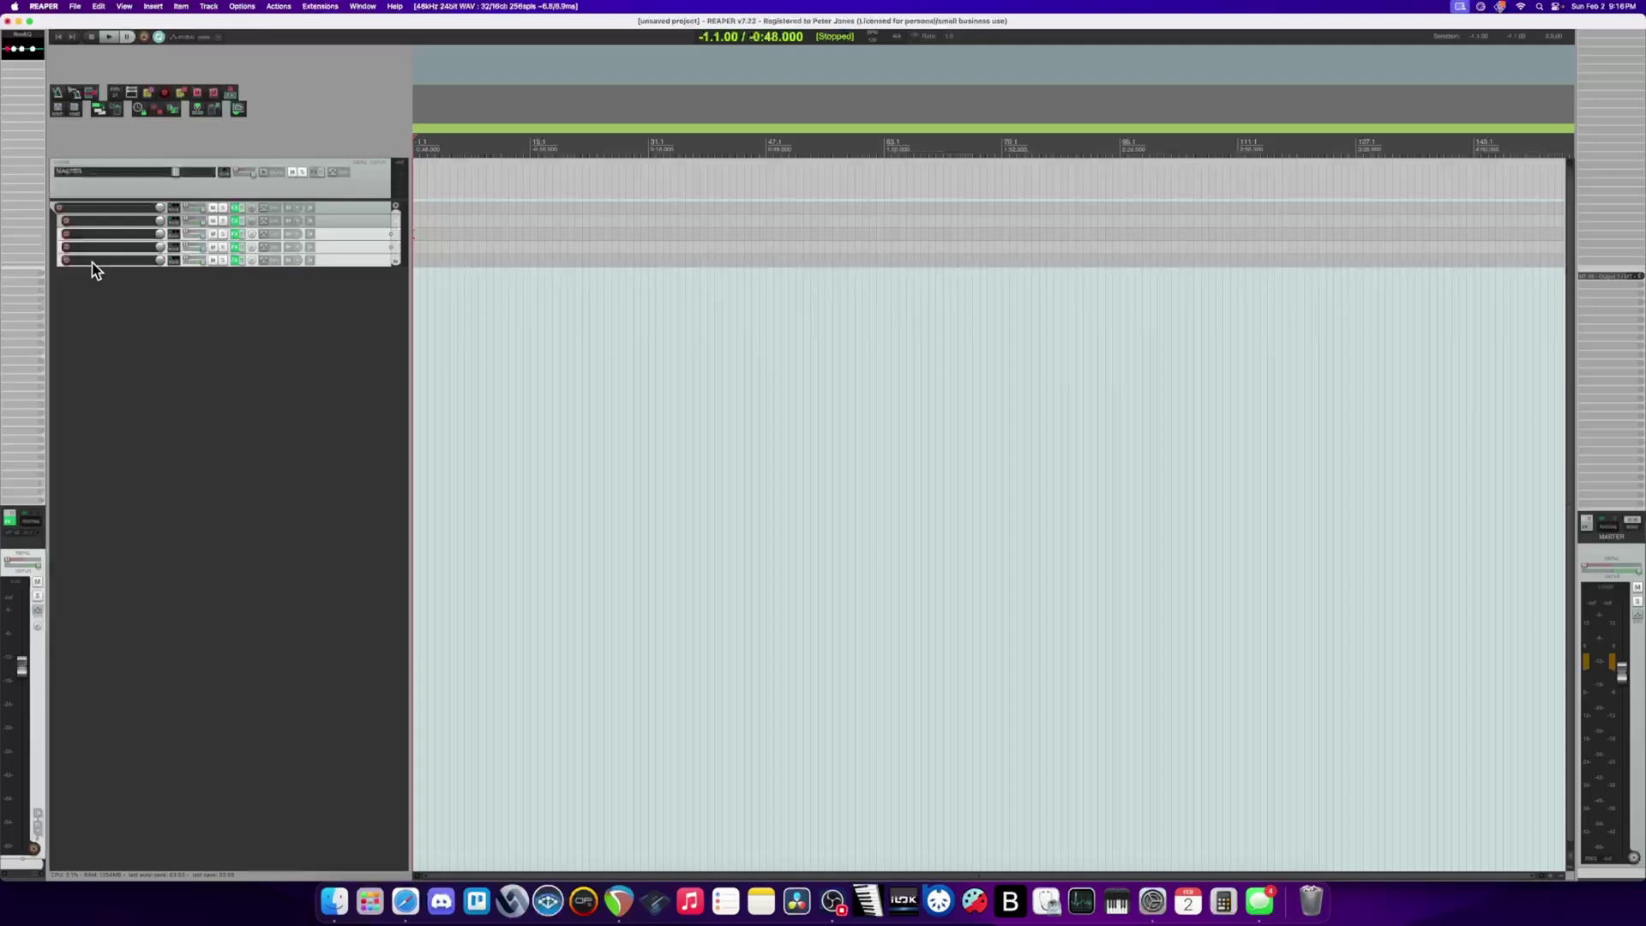
{"action": "left_click", "coordinate": [161, 221]}
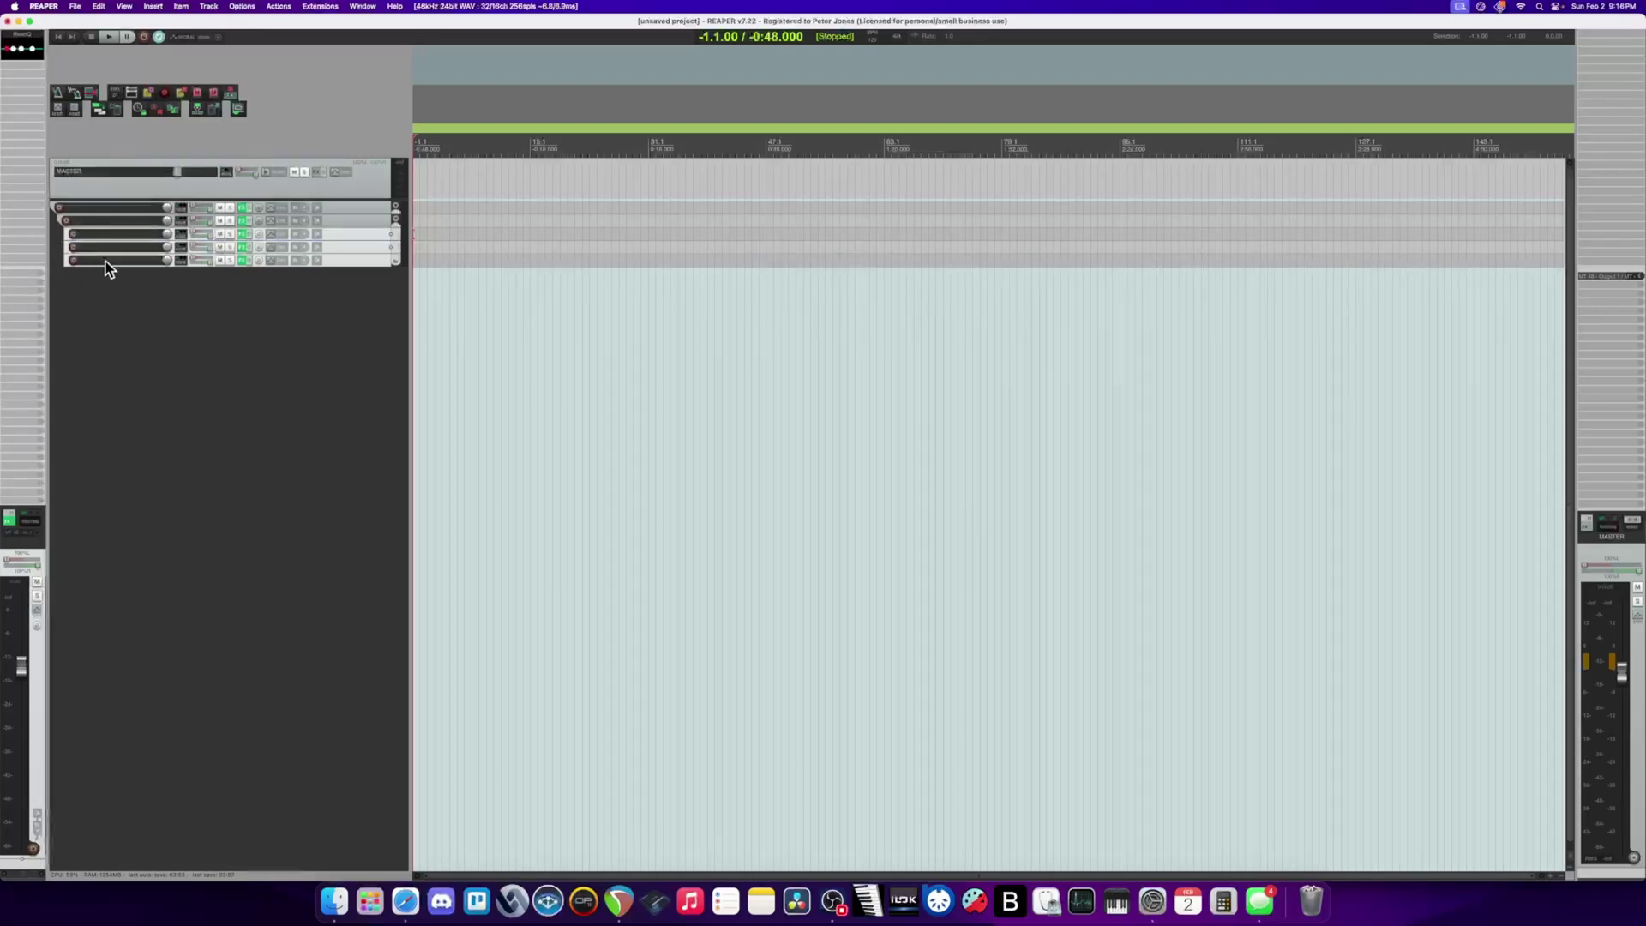
- Nest tracks 4–5 inside track 3, delete the extra track, and nest track 5 inside track 4
{"action": "left_click", "coordinate": [99, 248]}
{"action": "left_click", "coordinate": [97, 261], "text": "shift"}
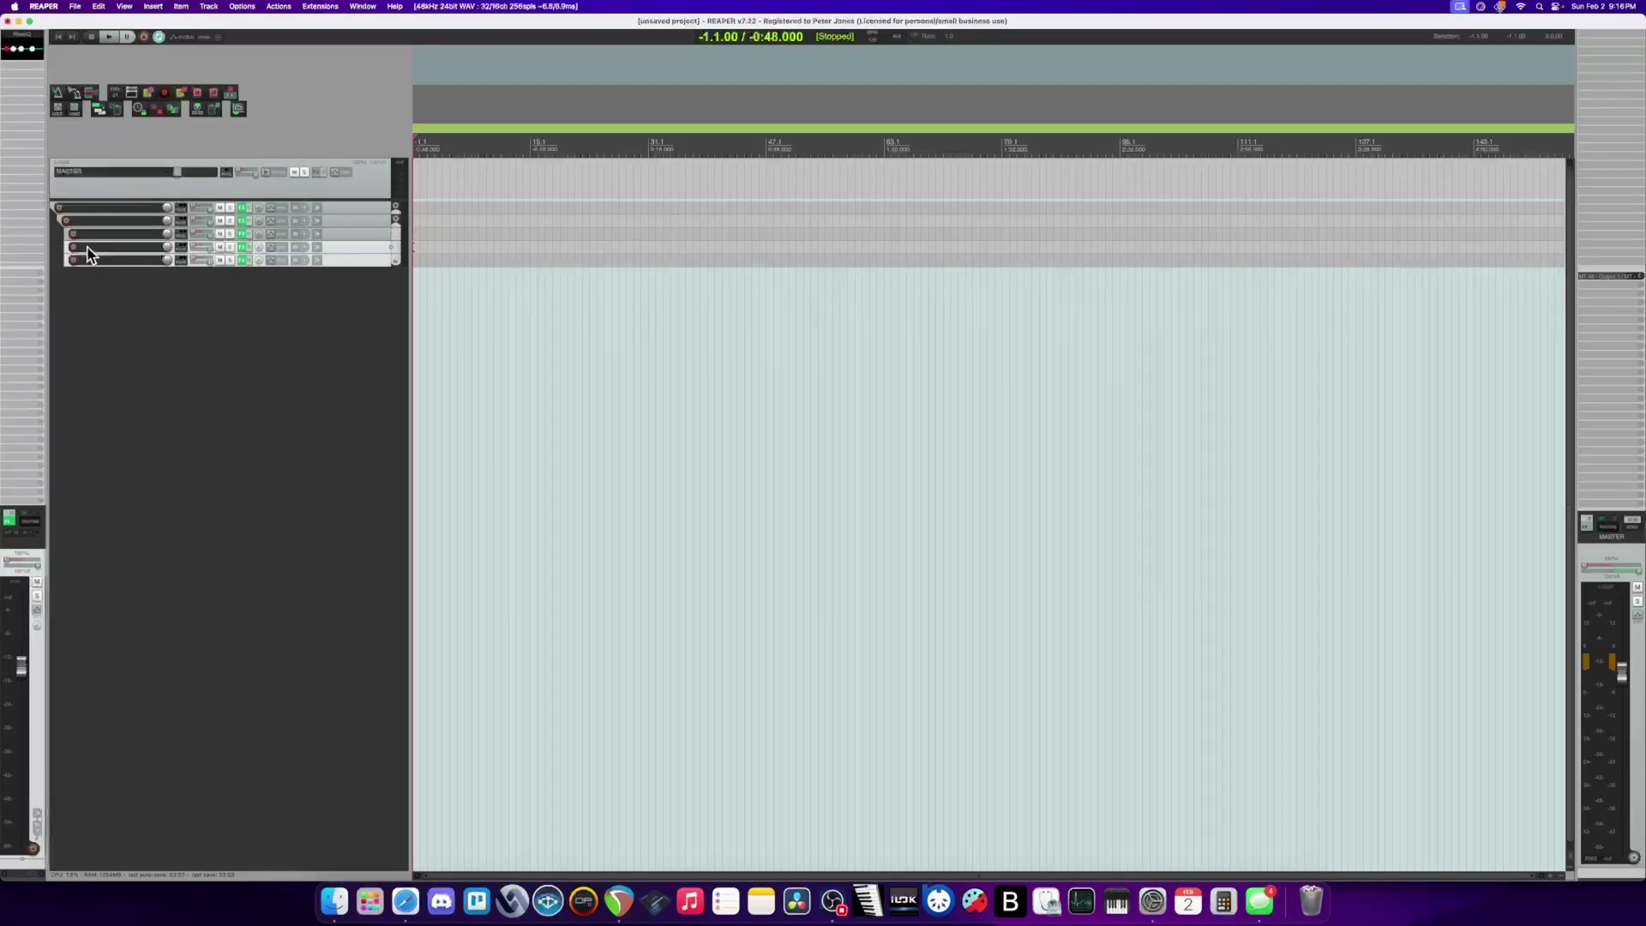
{"action": "left_click", "coordinate": [183, 235]}
{"action": "left_click", "coordinate": [111, 297]}
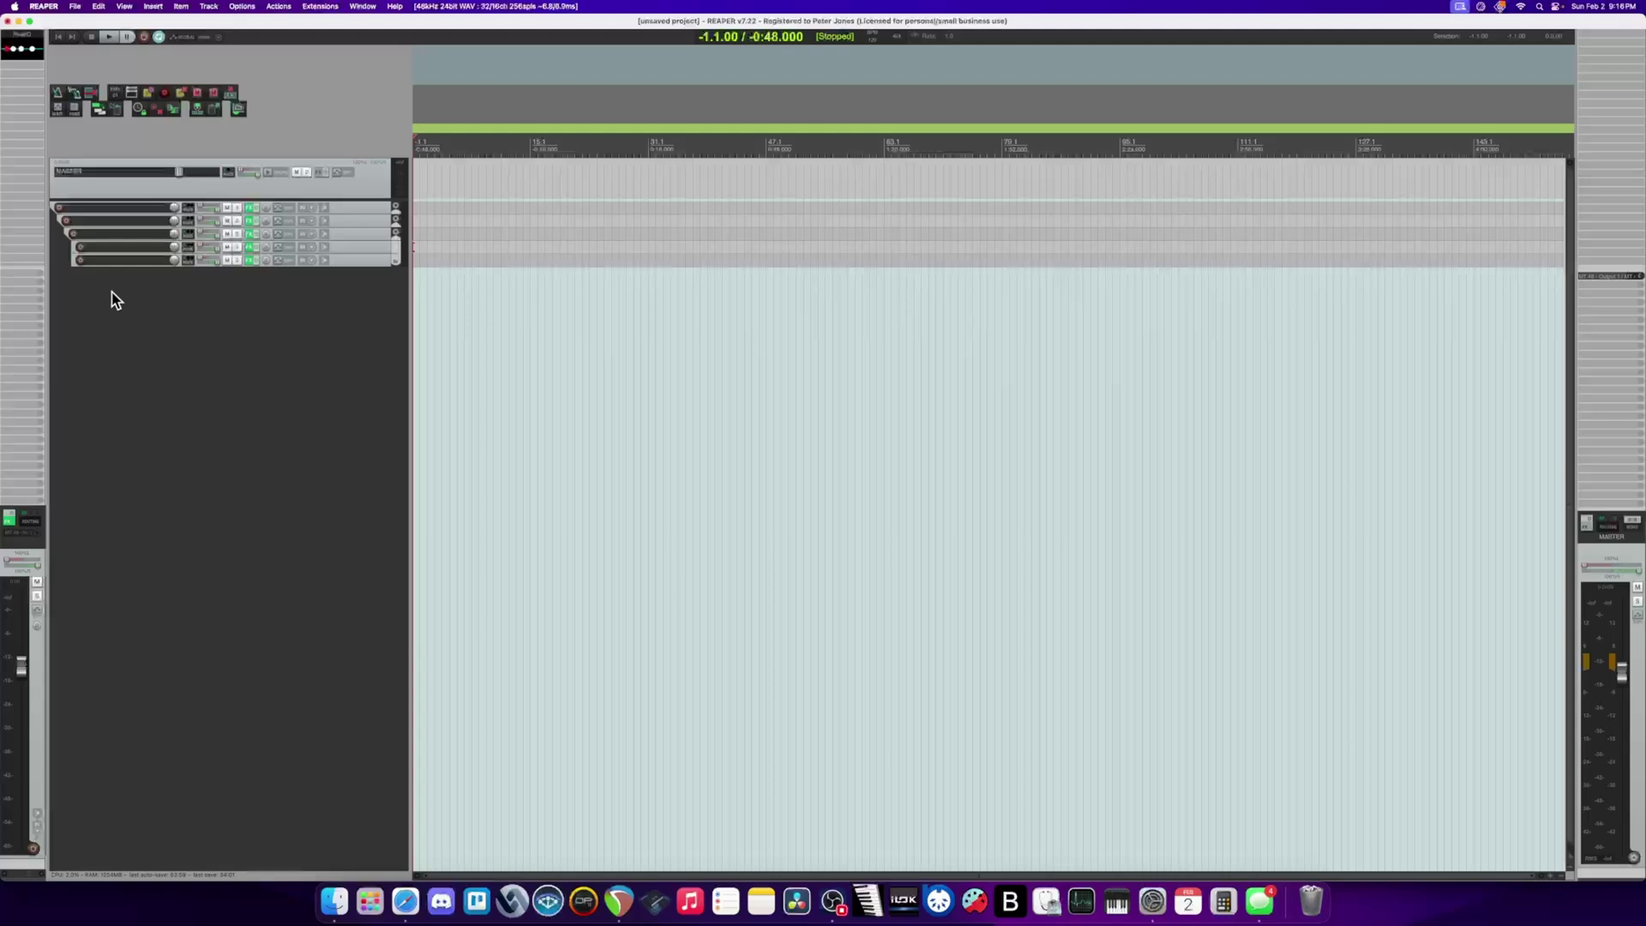
{"action": "left_click", "coordinate": [107, 261]}
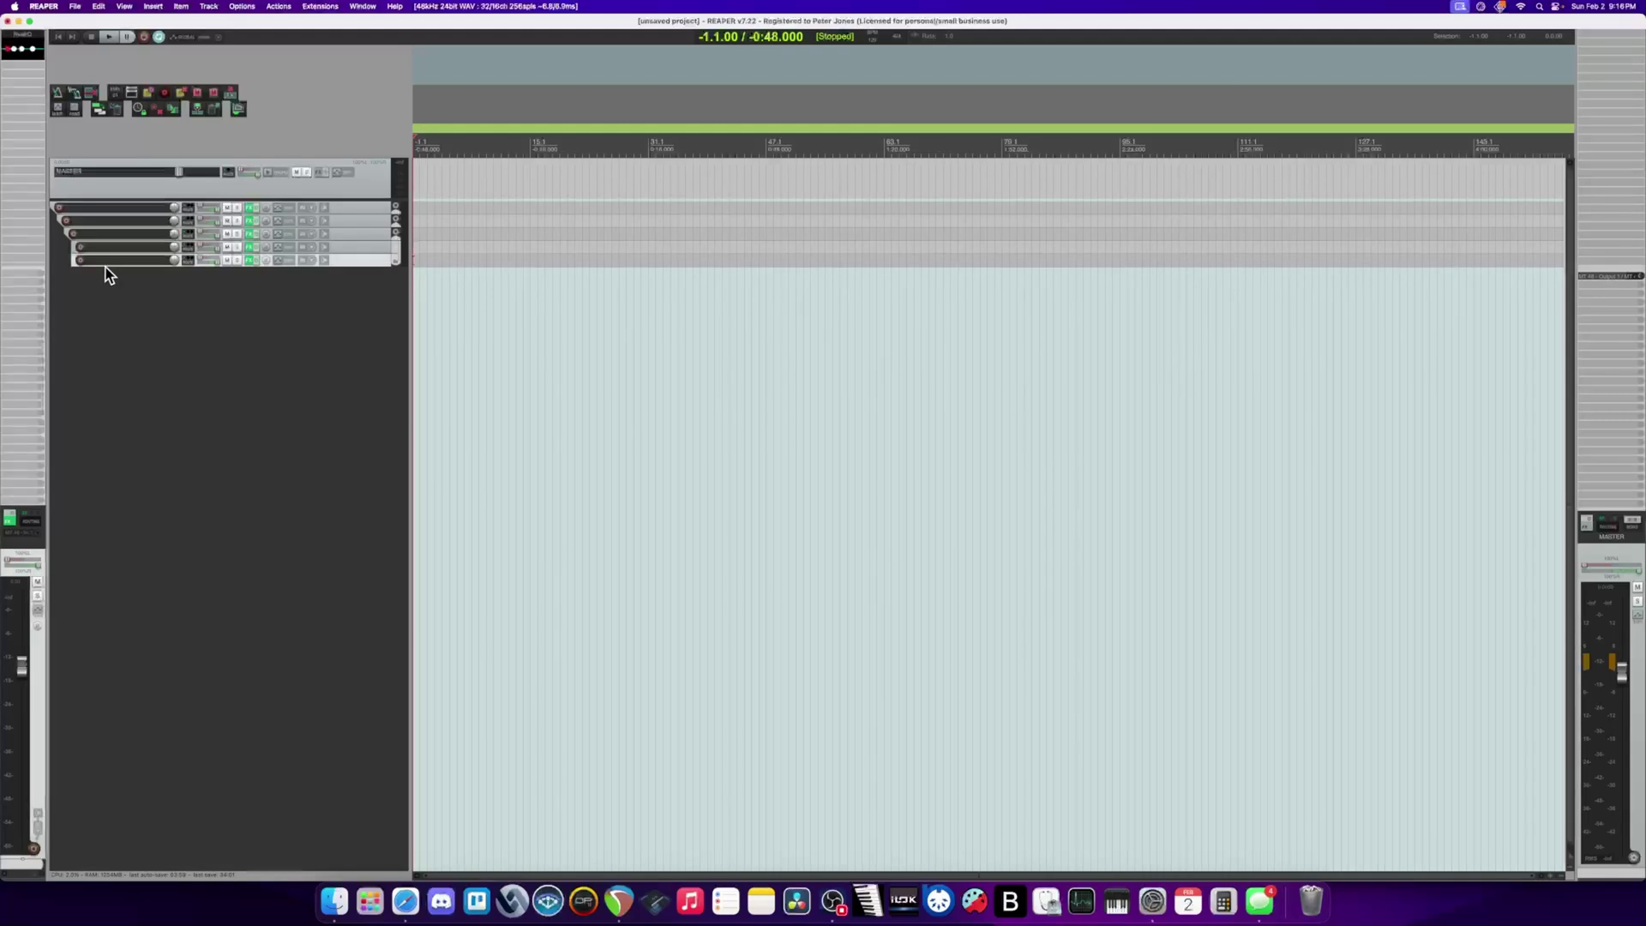
{"action": "double_click", "coordinate": [132, 323]}
{"action": "key", "text": "Delete"}
{"action": "left_click", "coordinate": [186, 248]}
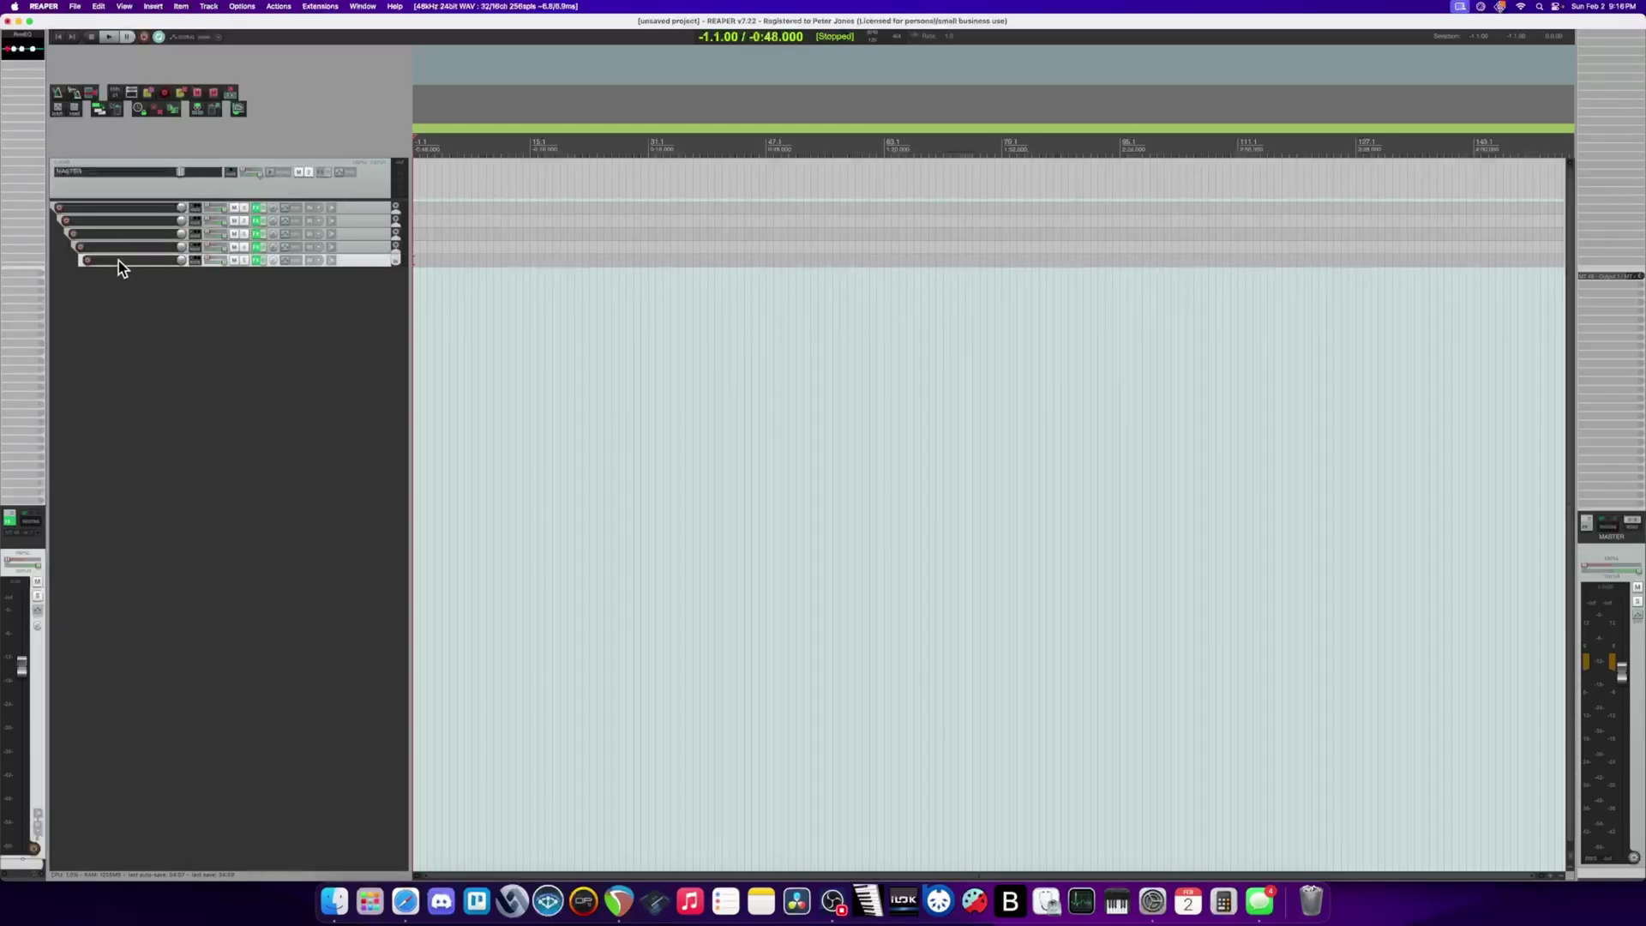
{"action": "key", "text": "super+shift+t"}
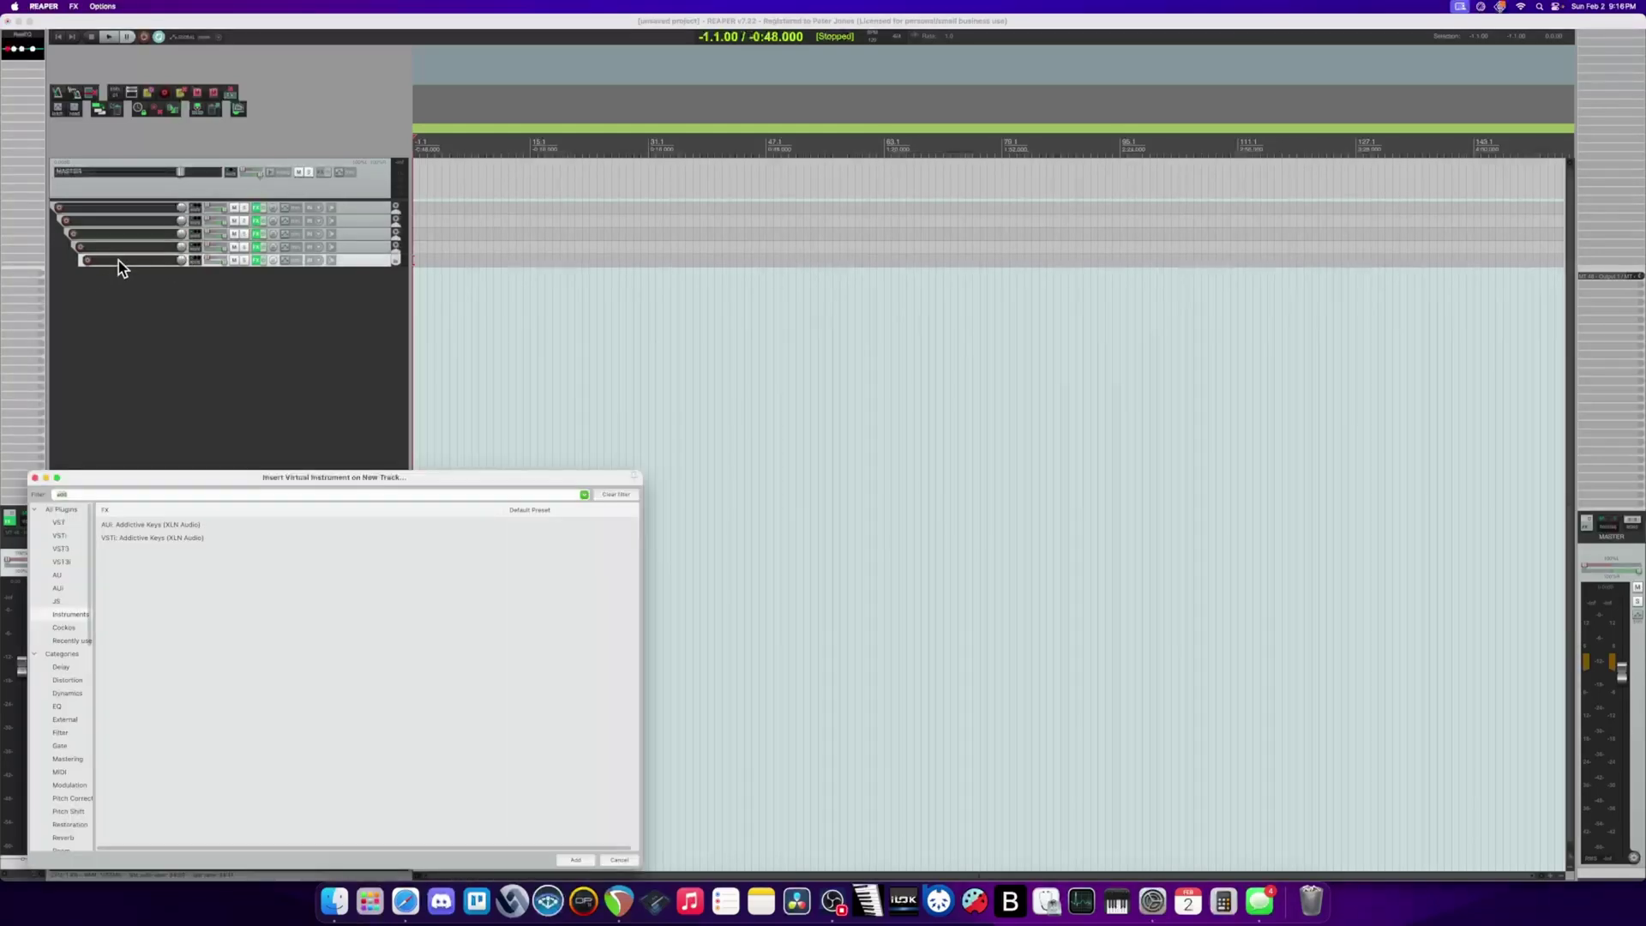
- Insert an Addictive Keys instrument track and nest it inside track 5
{"action": "key", "text": "Return"}
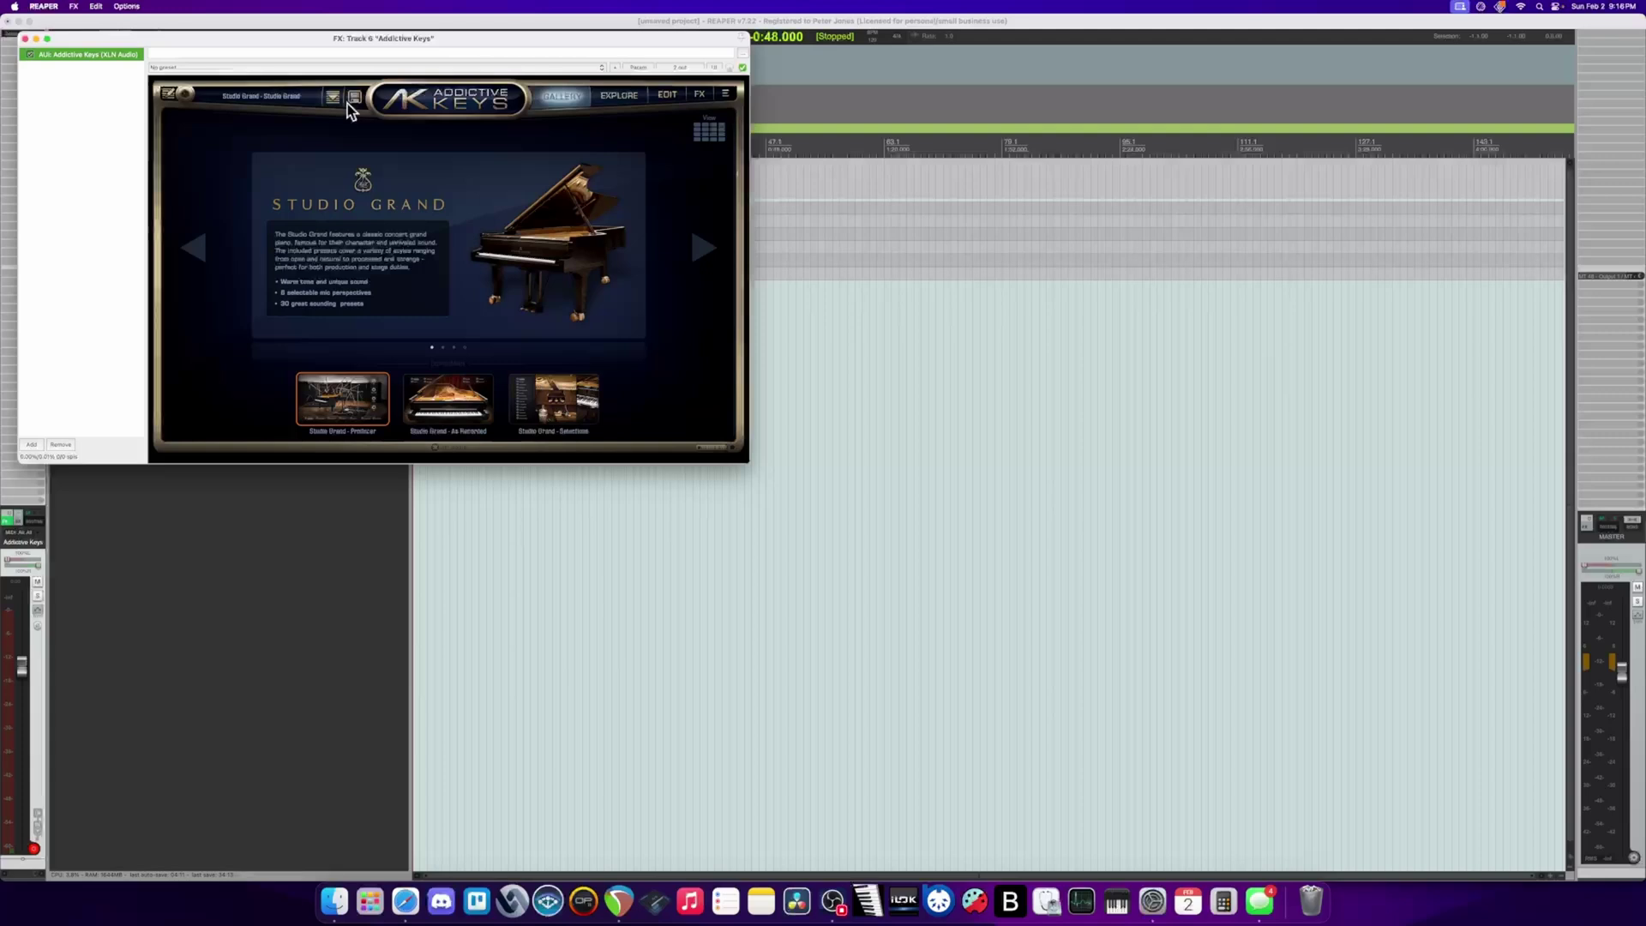
{"action": "key", "text": "Escape"}
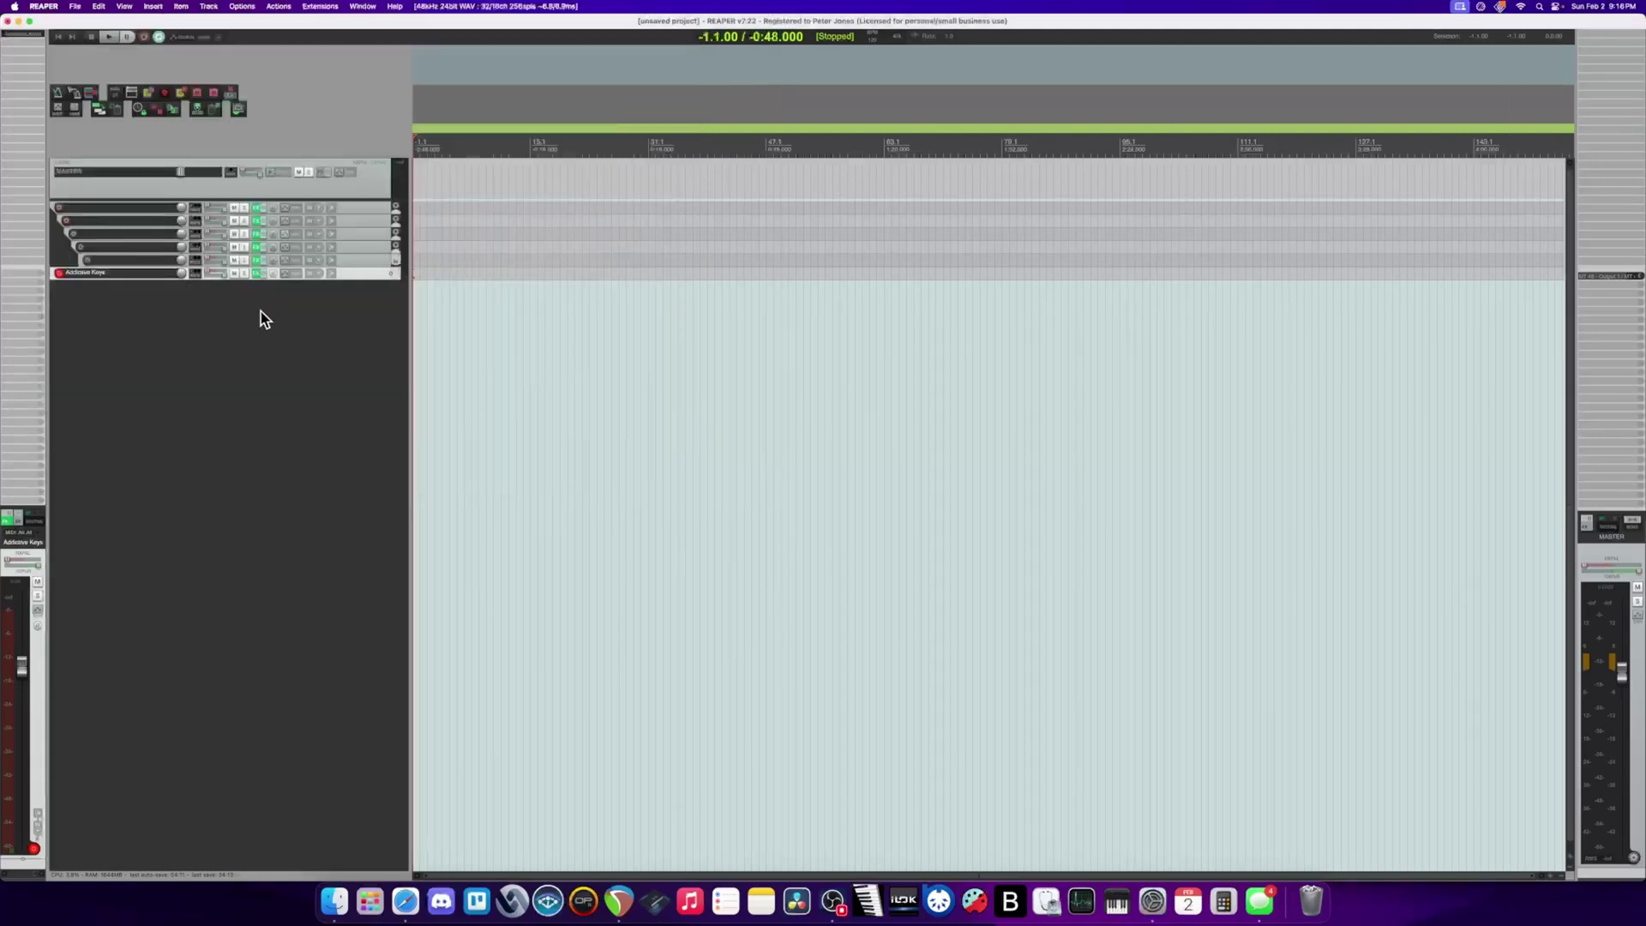
{"action": "left_click", "coordinate": [197, 261]}
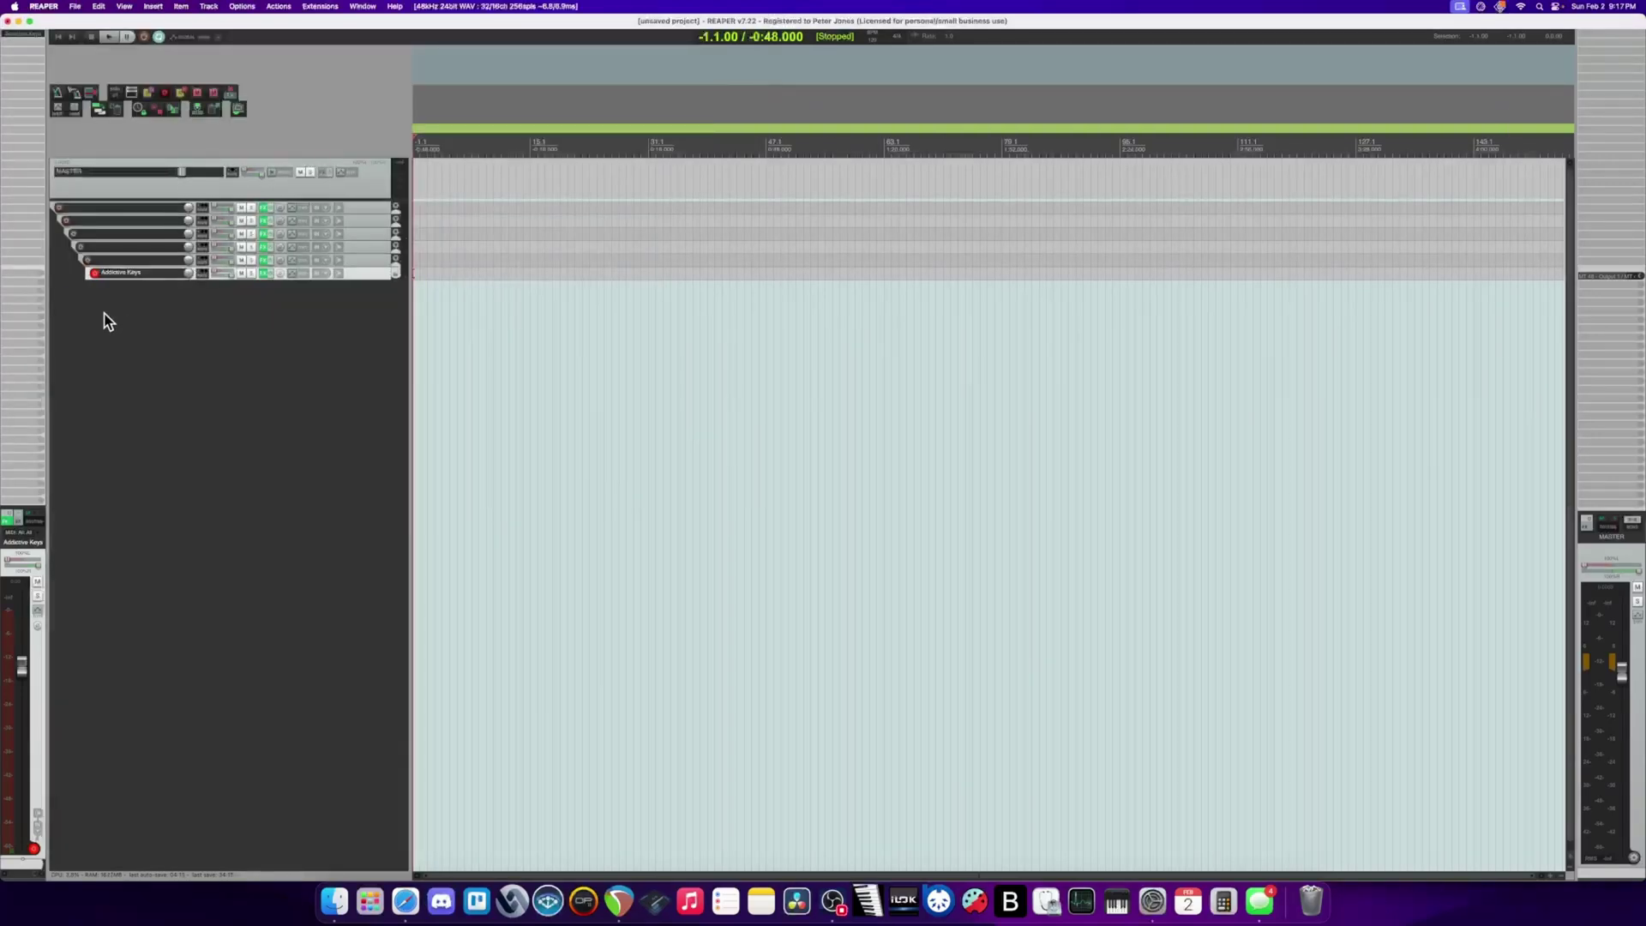
- Add a second top-level Addictive Keys (AU) track and turn off its record arm
{"action": "key", "text": "ctrl+shift+i"}
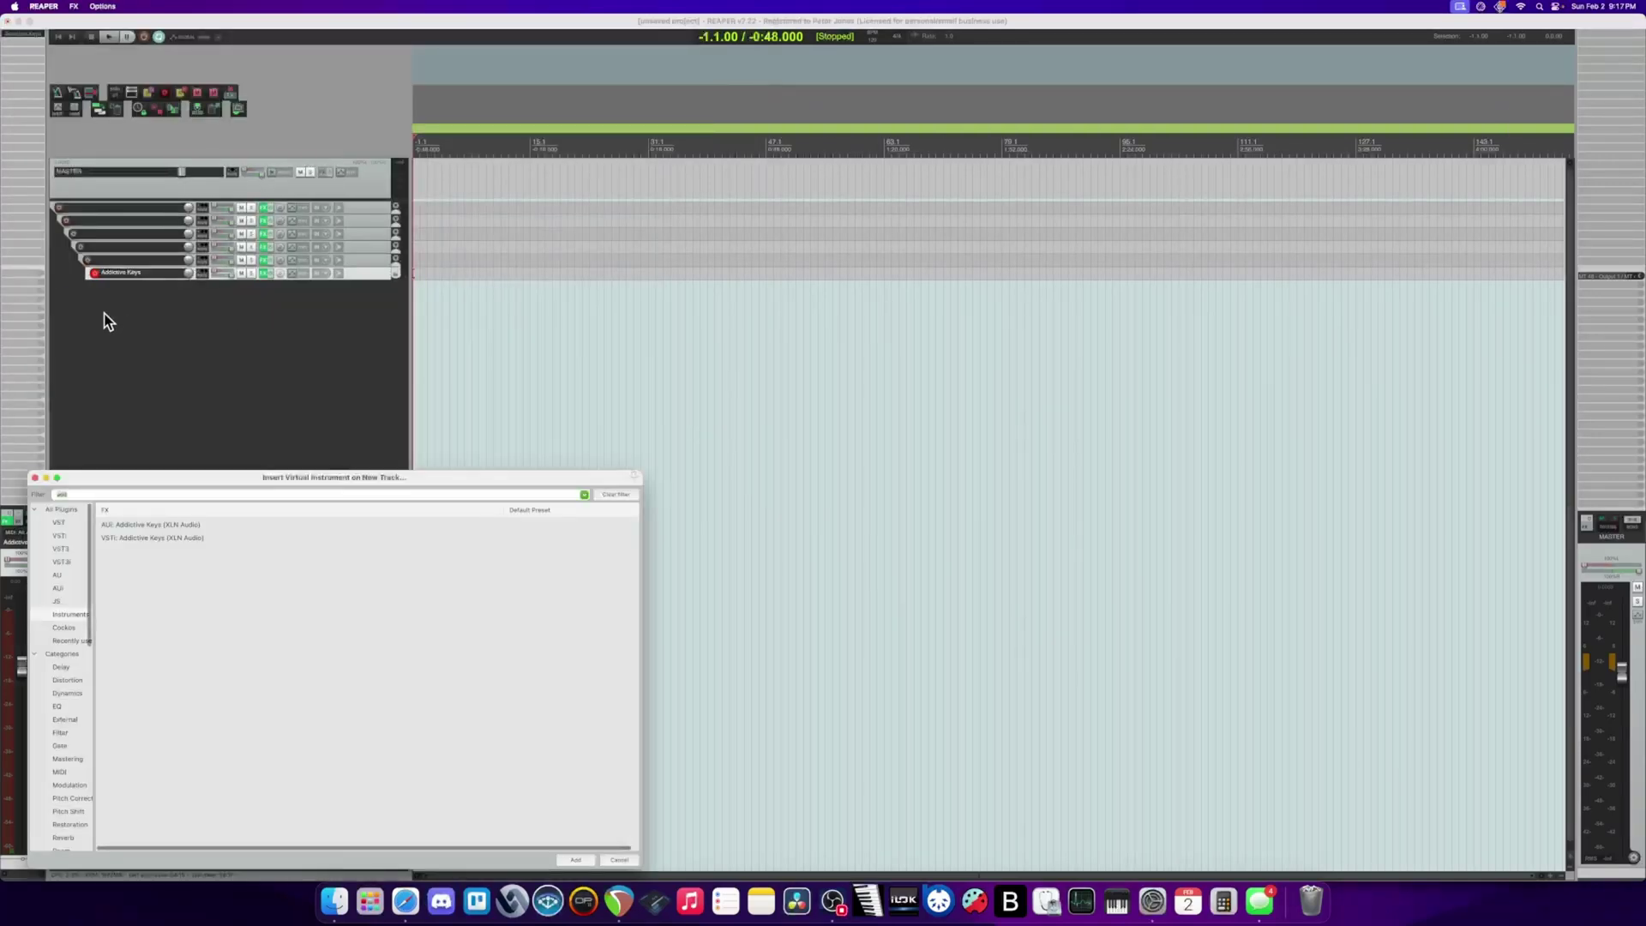
{"action": "left_click", "coordinate": [151, 523]}
{"action": "double_click", "coordinate": [151, 524]}
{"action": "key", "text": "Escape"}
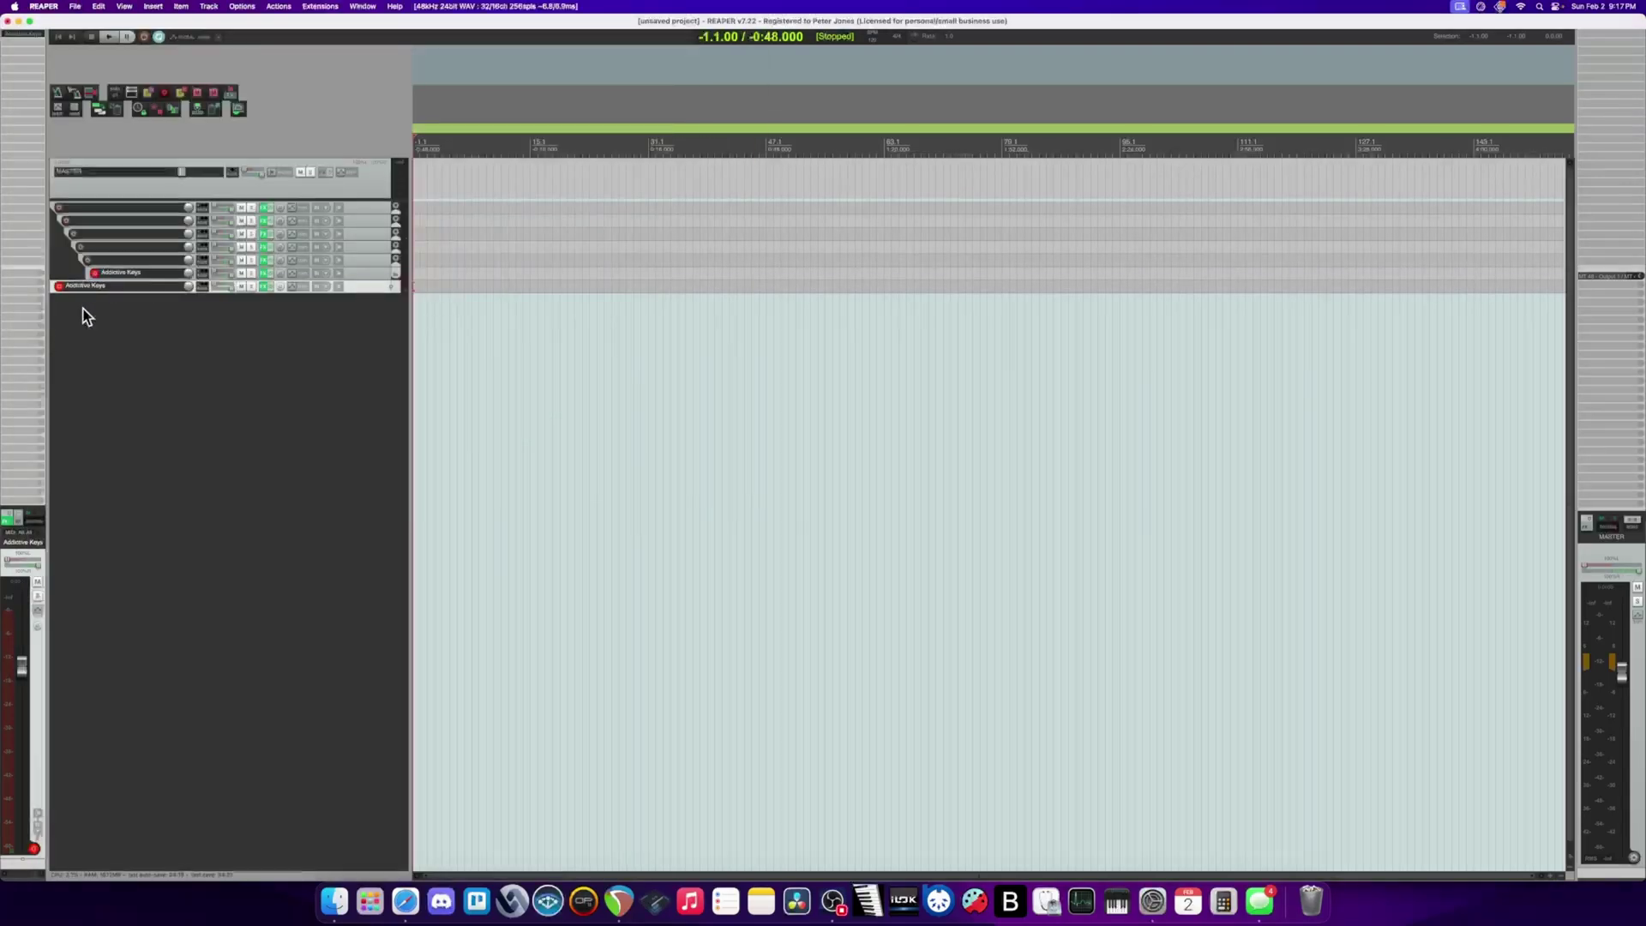
{"action": "left_click", "coordinate": [58, 285]}
- Select the nested Addictive Keys track, then record-arm the top-level Addictive Keys track instead
{"action": "left_click_drag", "start_coordinate": [181, 239], "coordinate": [102, 228]}
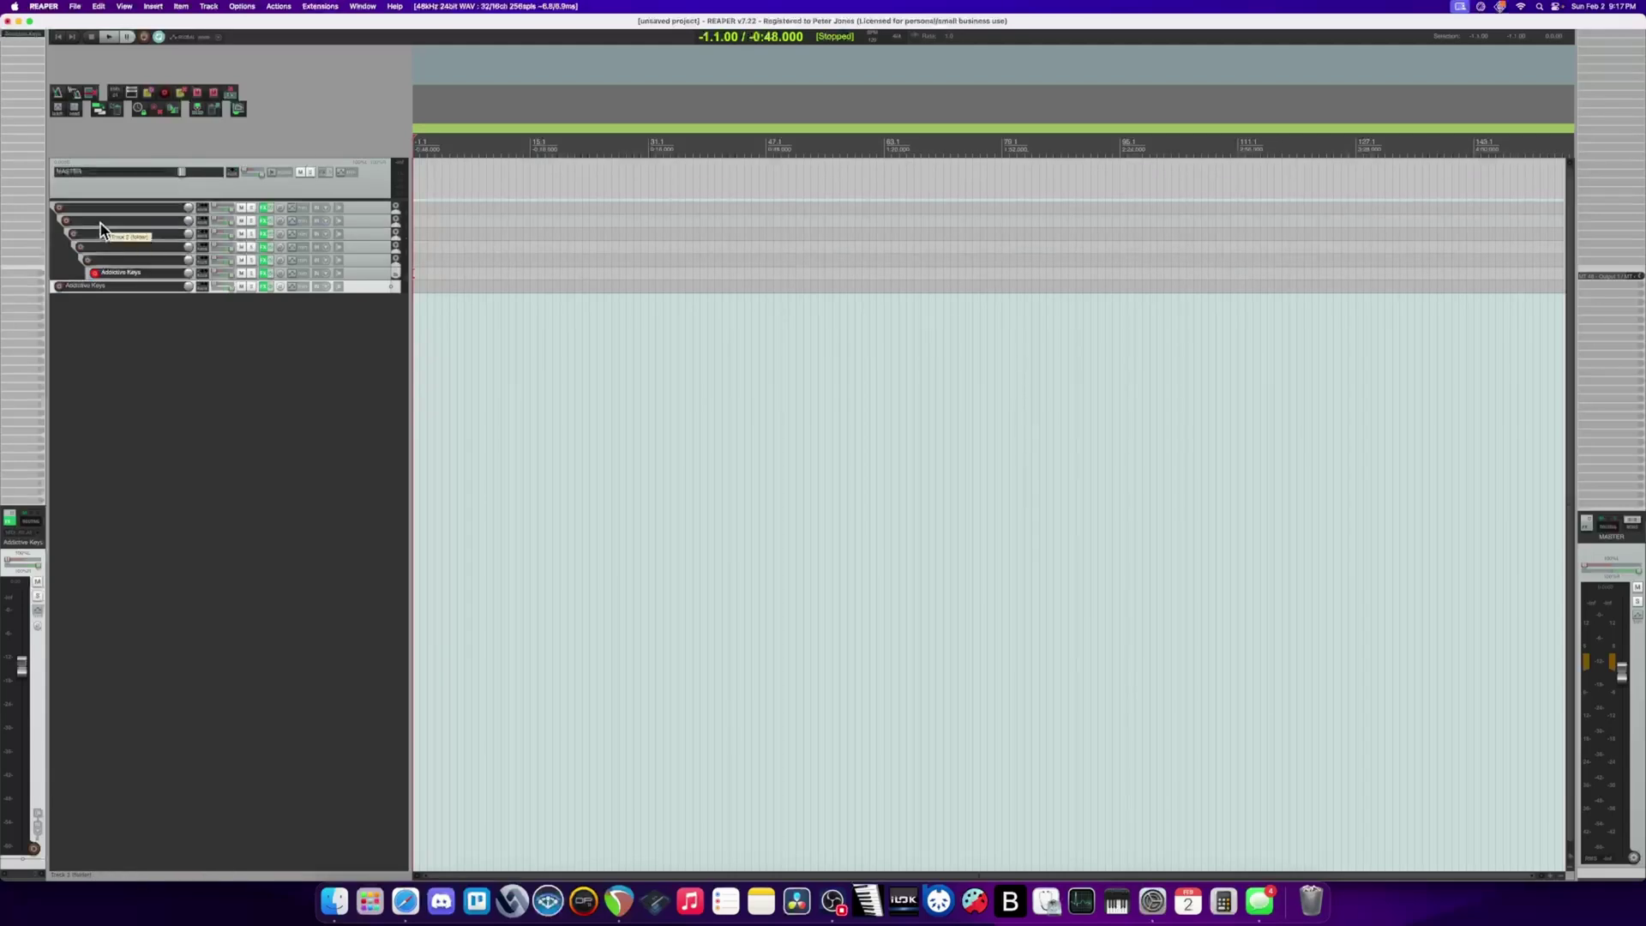
{"action": "left_click", "coordinate": [159, 209]}
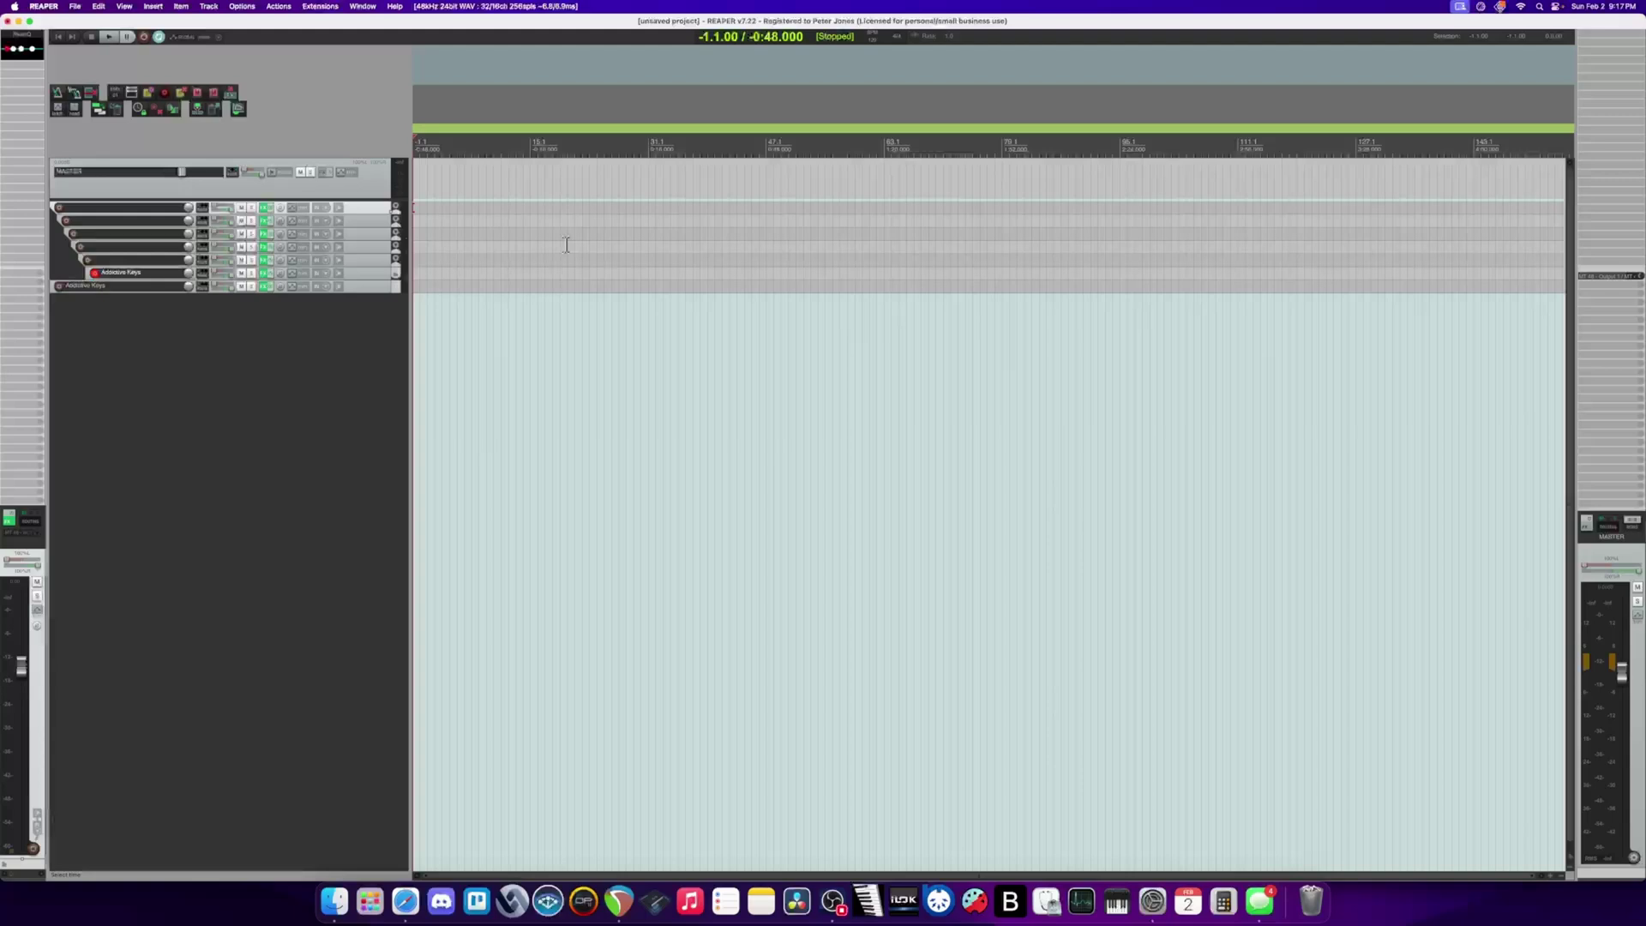
{"action": "left_click_drag", "start_coordinate": [98, 273], "coordinate": [132, 281]}
{"action": "left_click", "coordinate": [120, 271]}
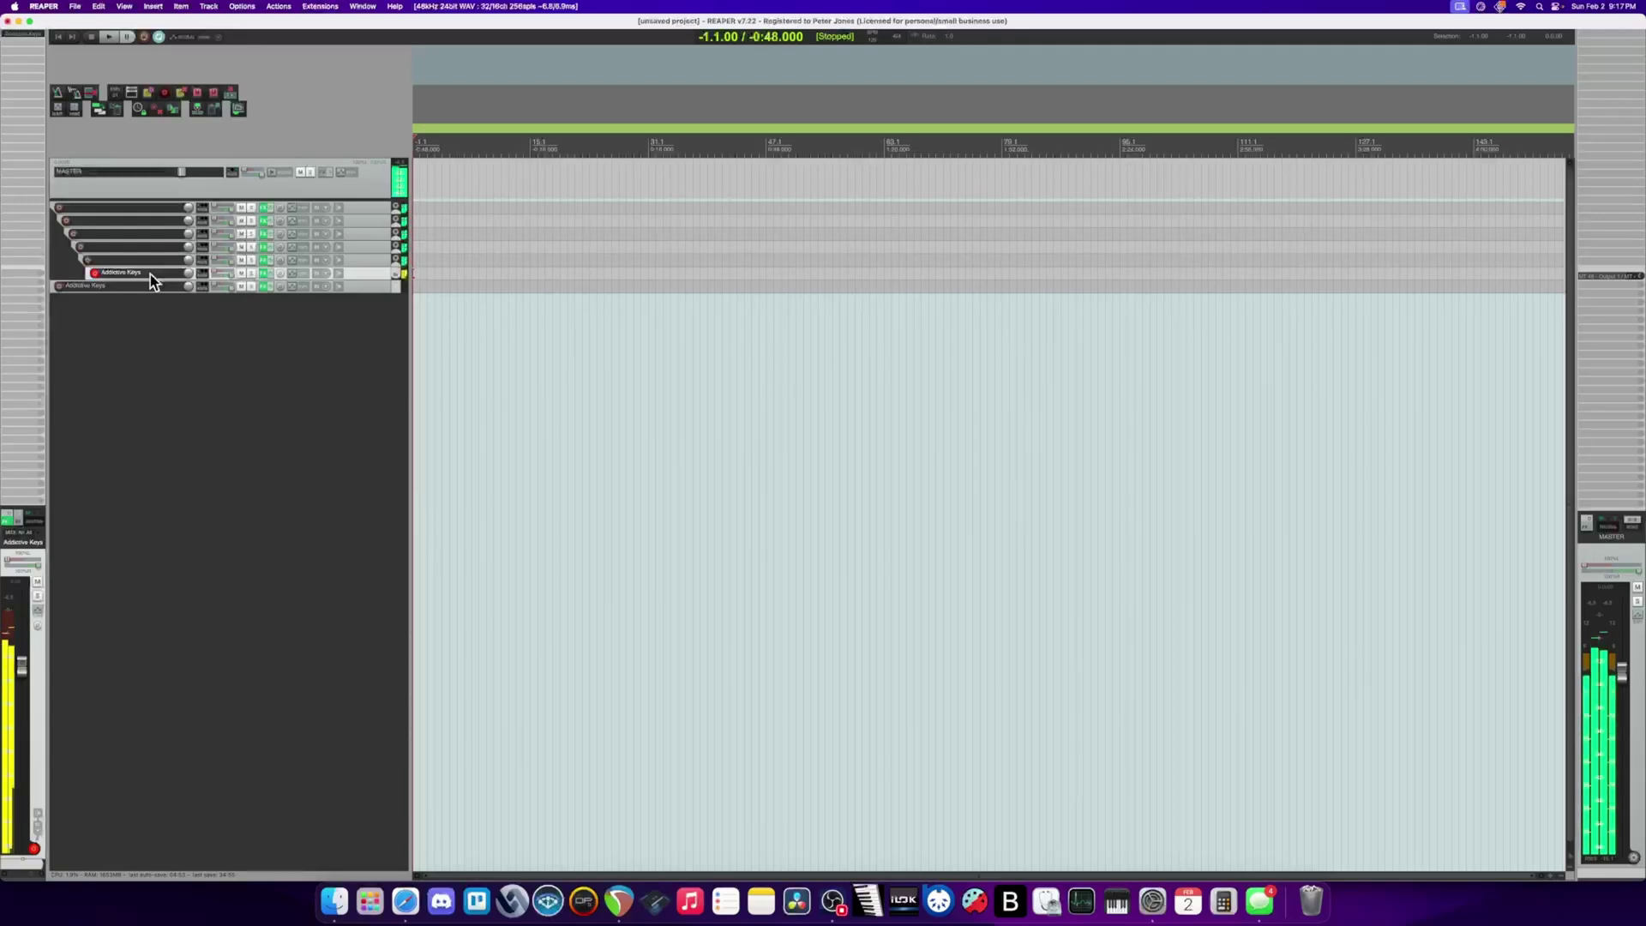
{"action": "left_click", "coordinate": [58, 286]}
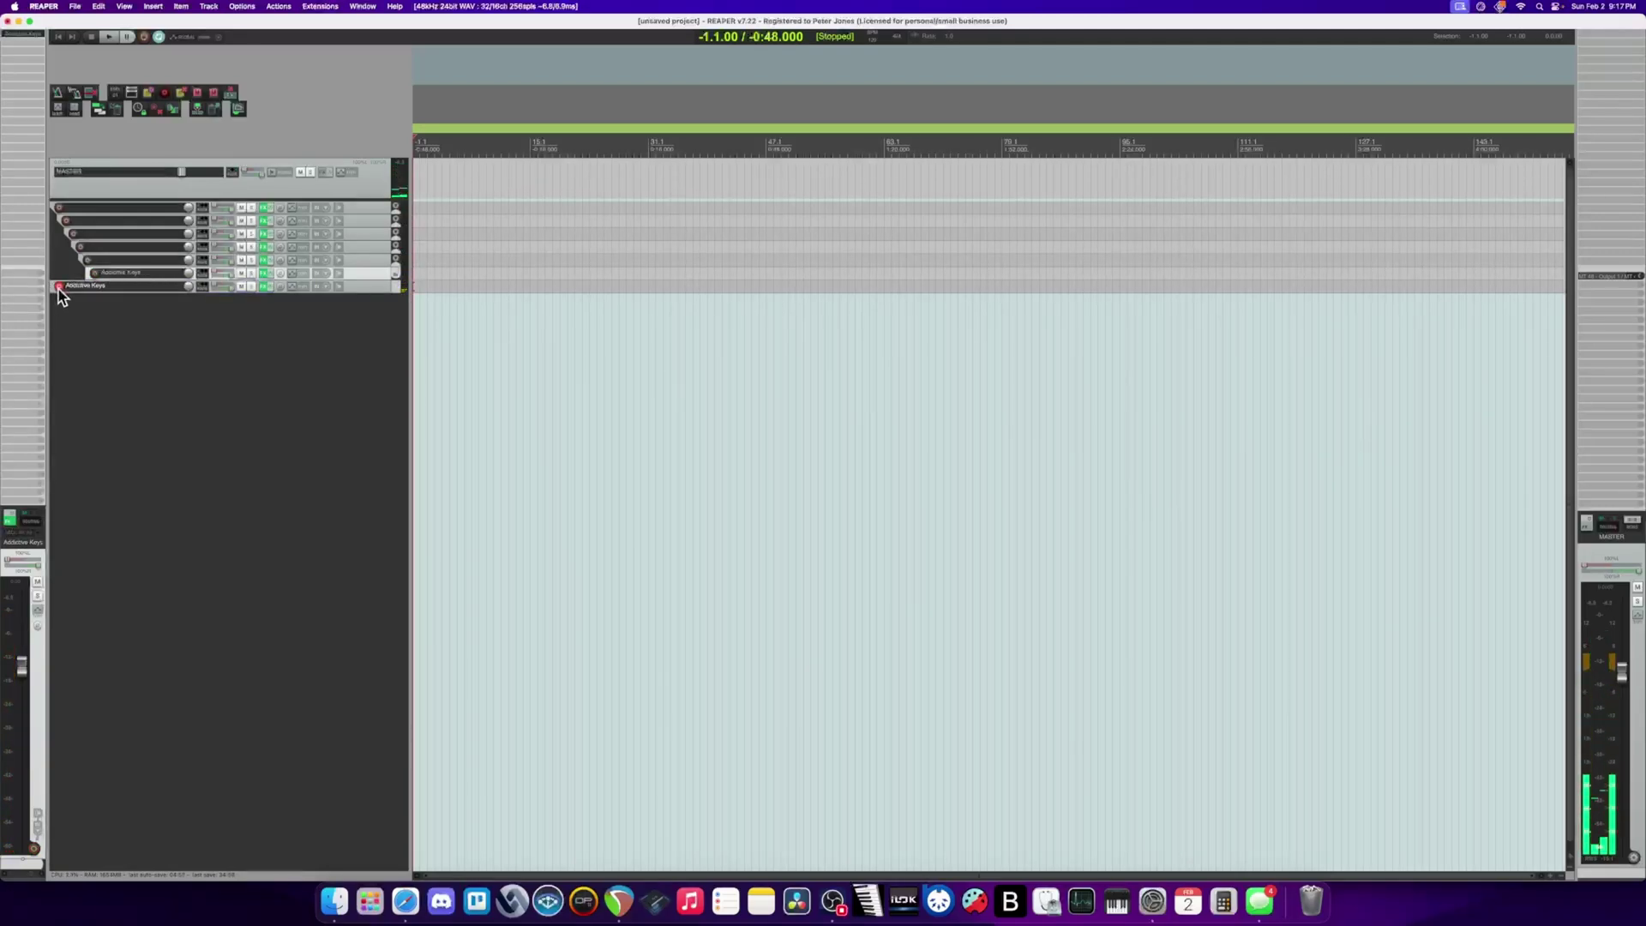
- Check the top folder's routing and move record-arm from the nested Addictive Keys track back to the top-level one
{"action": "double_click", "coordinate": [103, 213]}
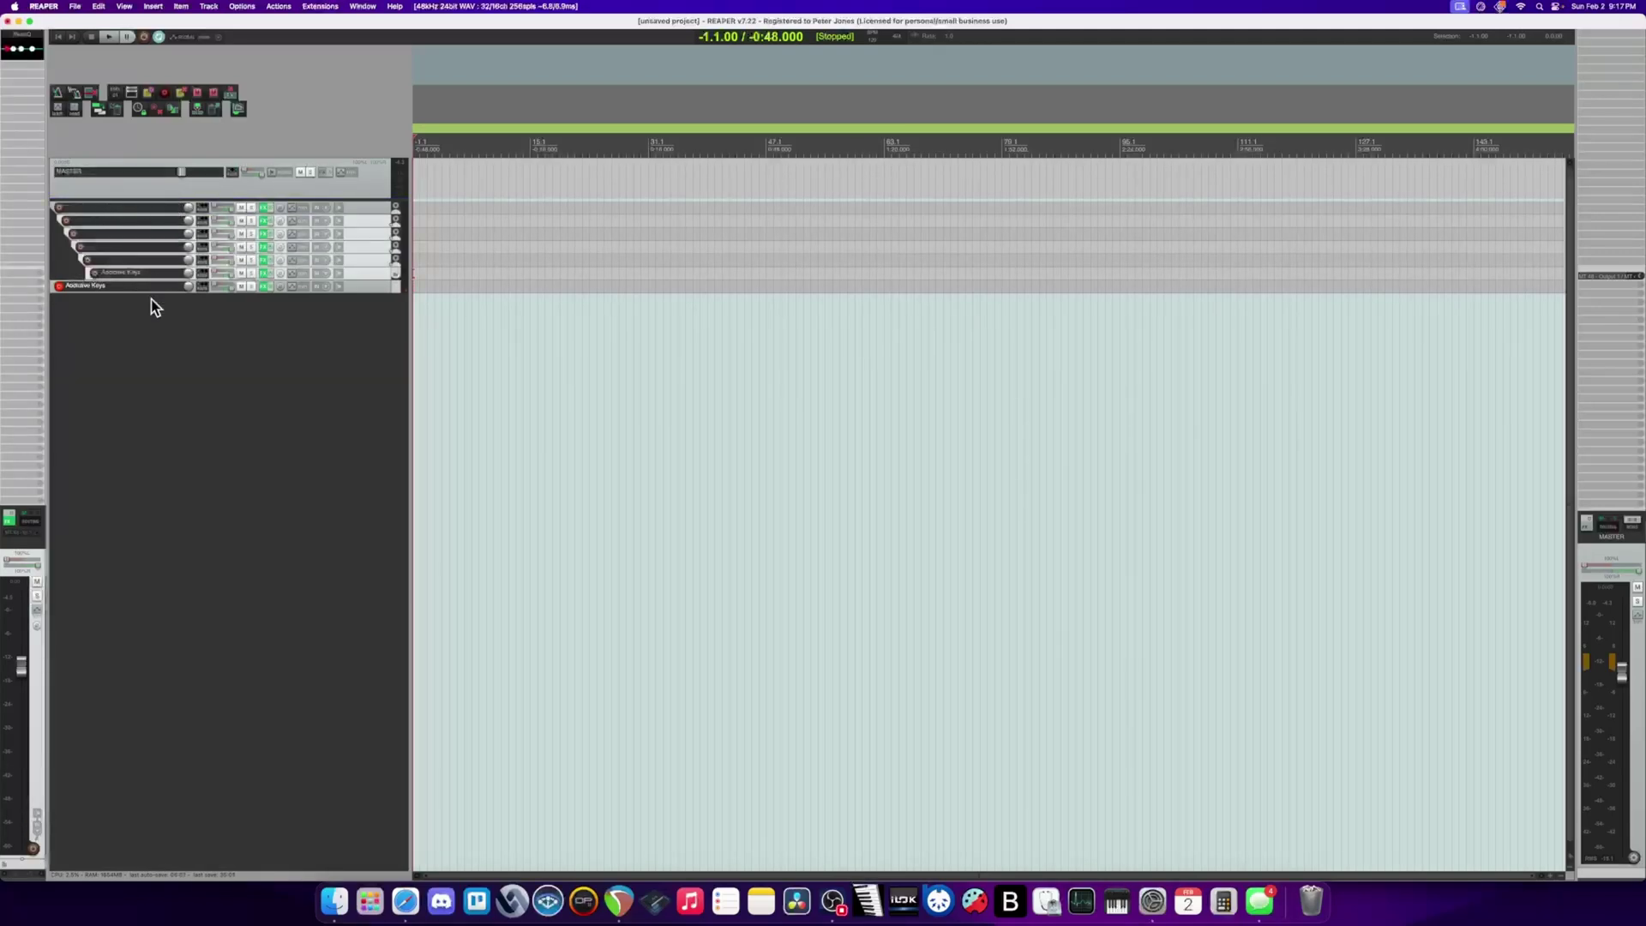
{"action": "left_click", "coordinate": [212, 217]}
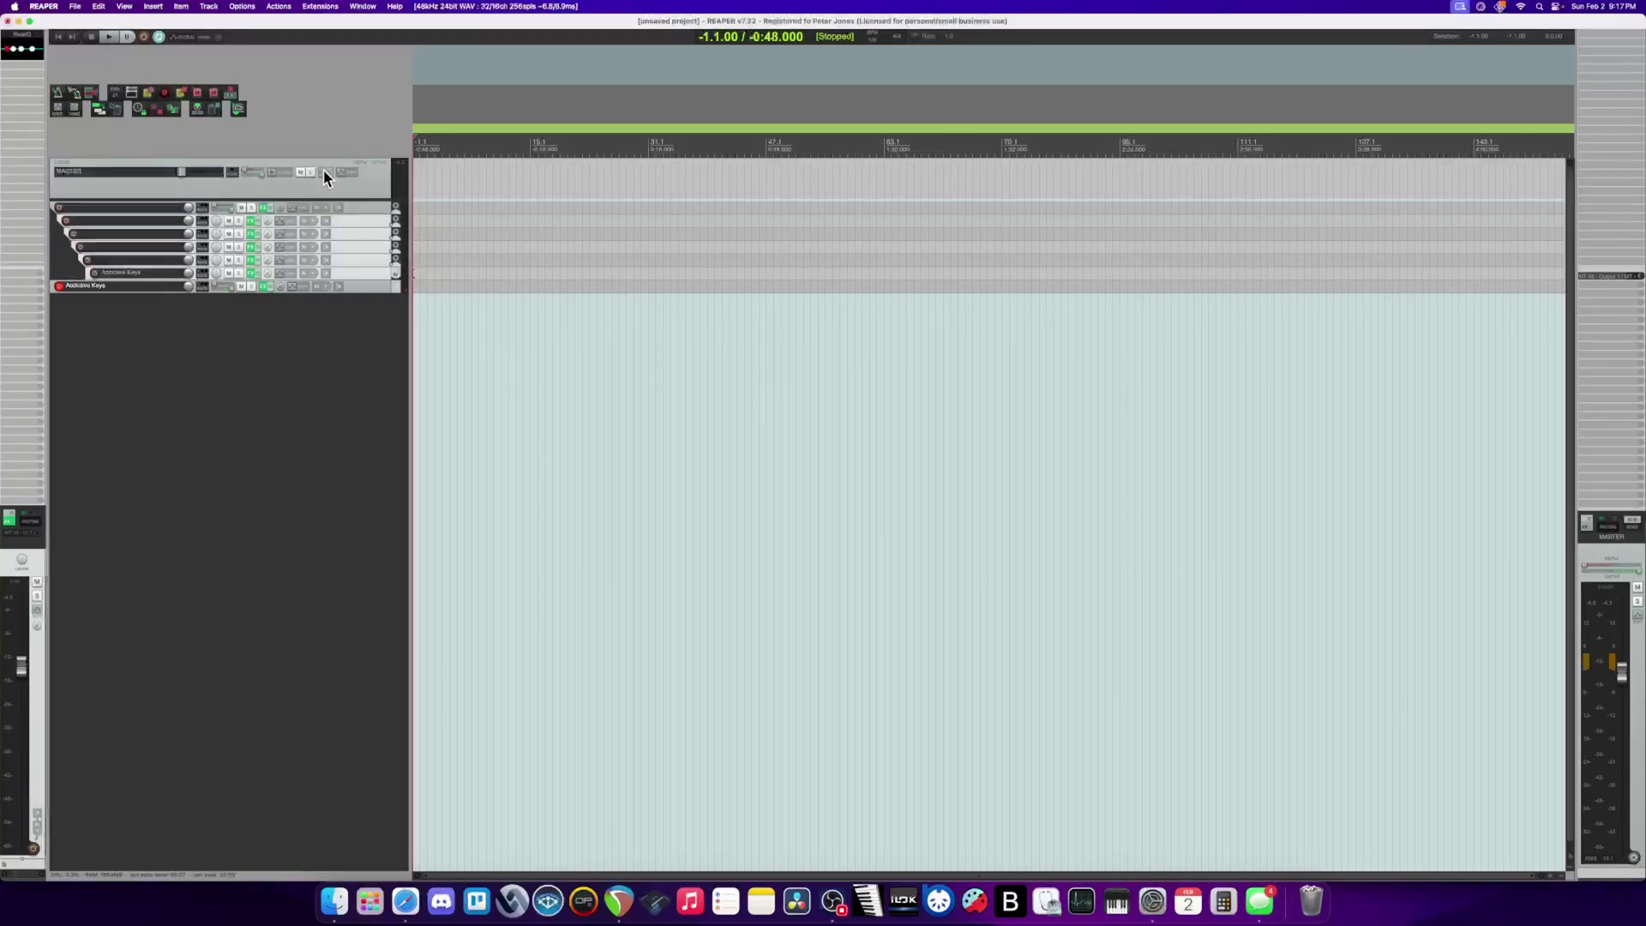
{"action": "left_click", "coordinate": [132, 274]}
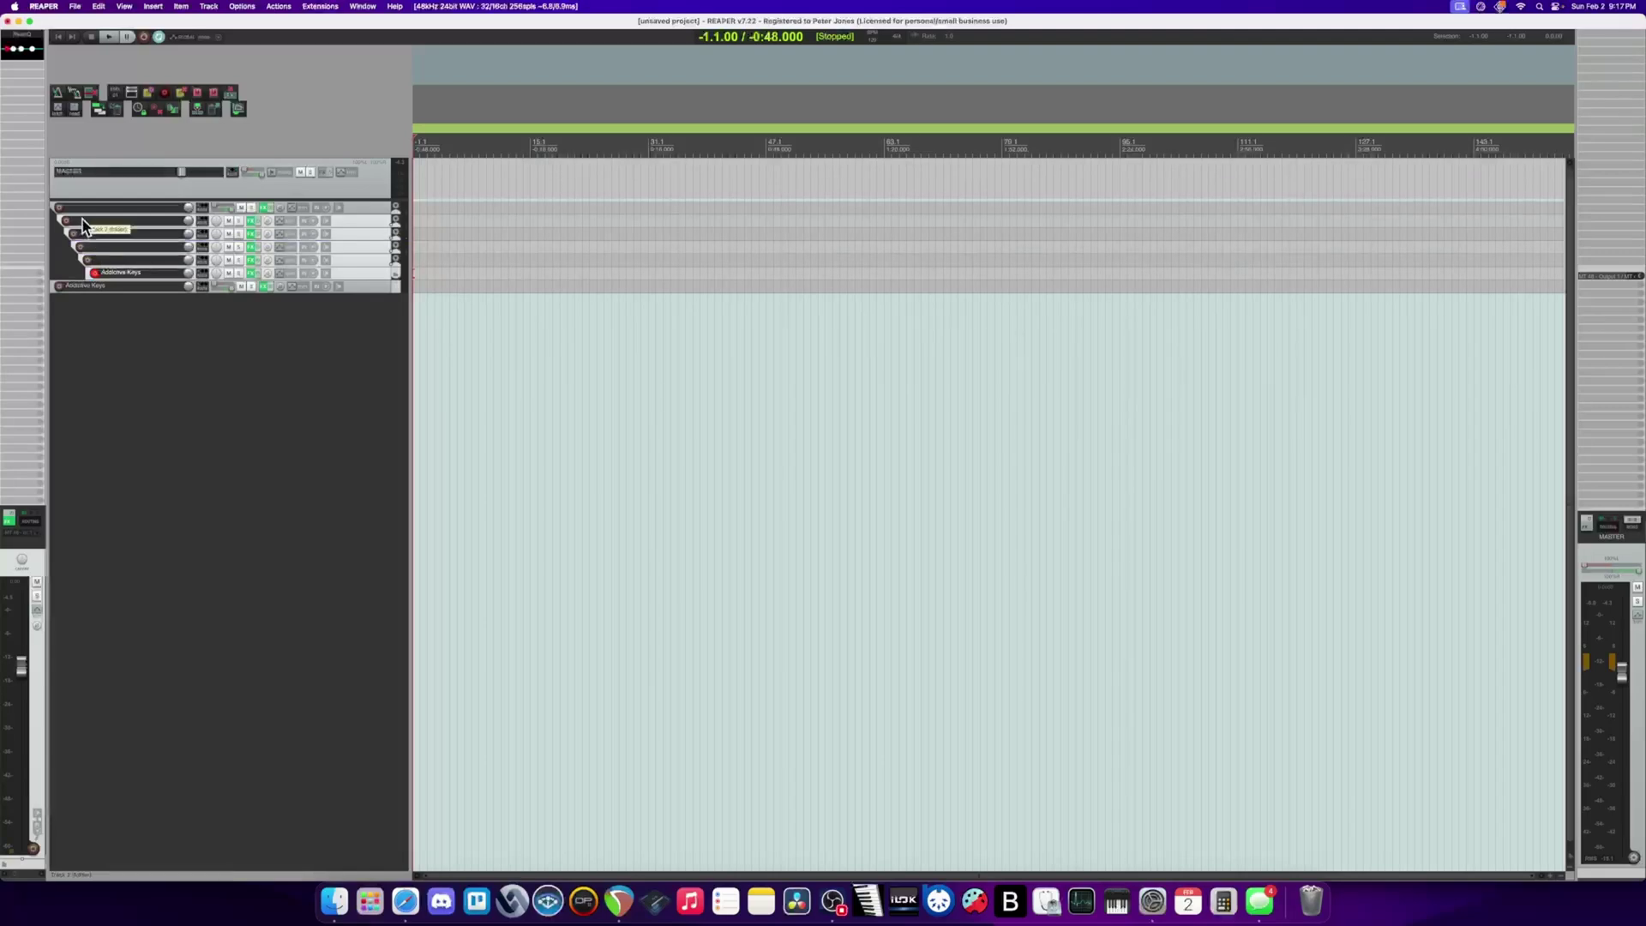
{"action": "left_click", "coordinate": [59, 287]}
{"action": "left_click_drag", "start_coordinate": [219, 230], "coordinate": [133, 223]}
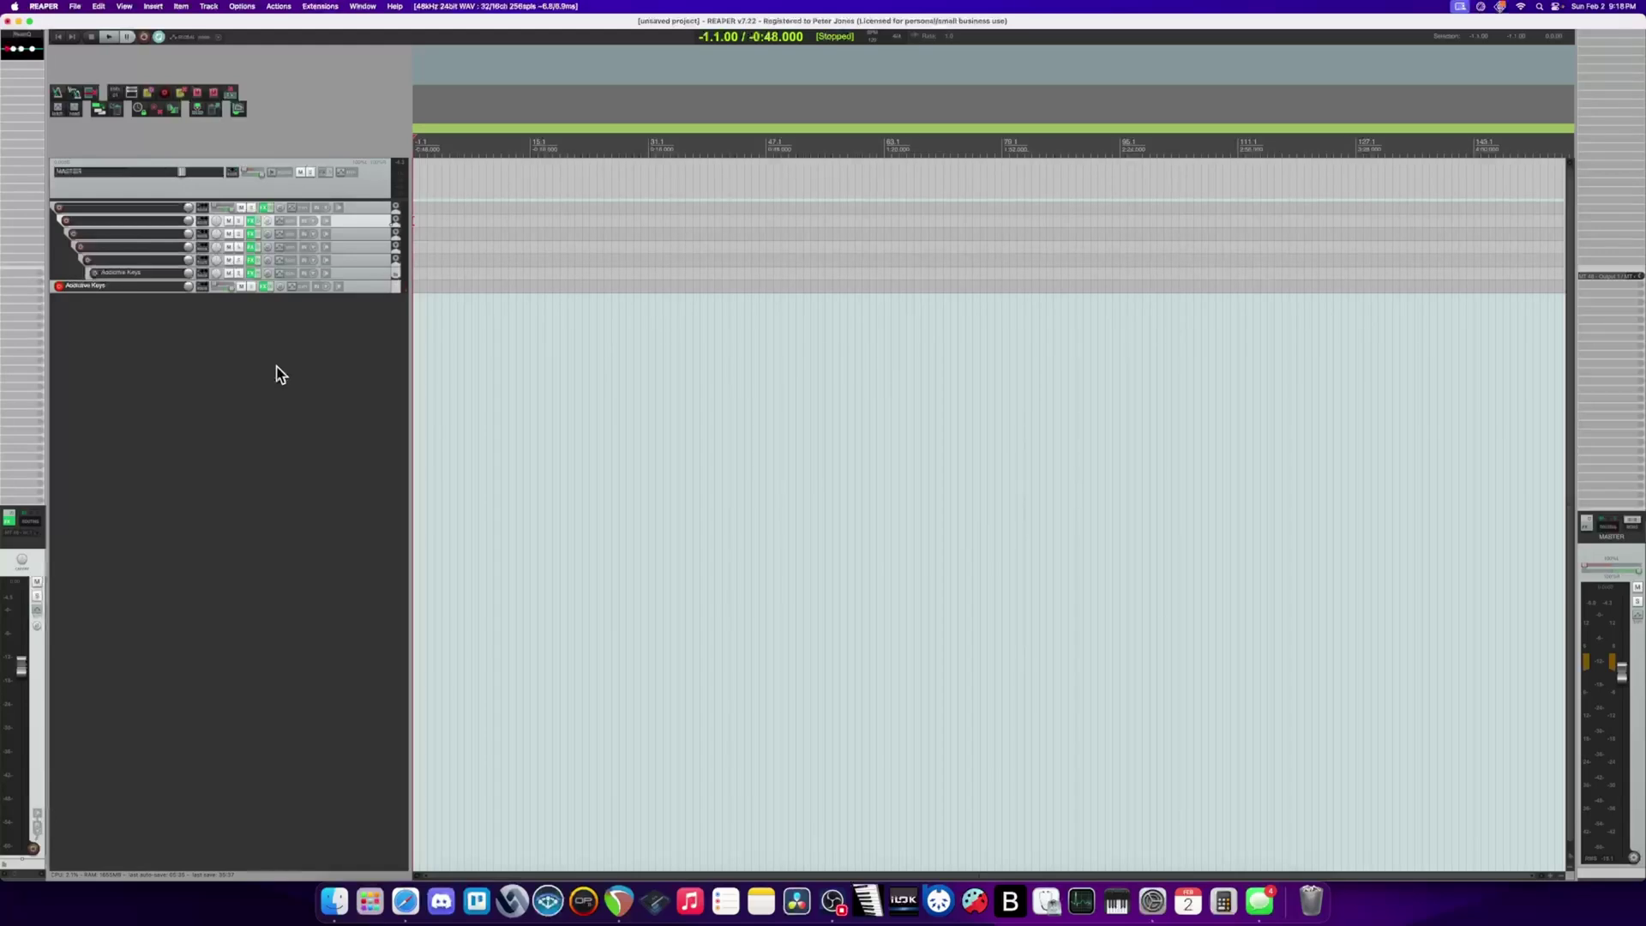
- Dismiss Preferences, then review Project Settings' Media and Advanced tabs, confirming Dual pan, and close it
{"action": "key", "text": "super+comma"}
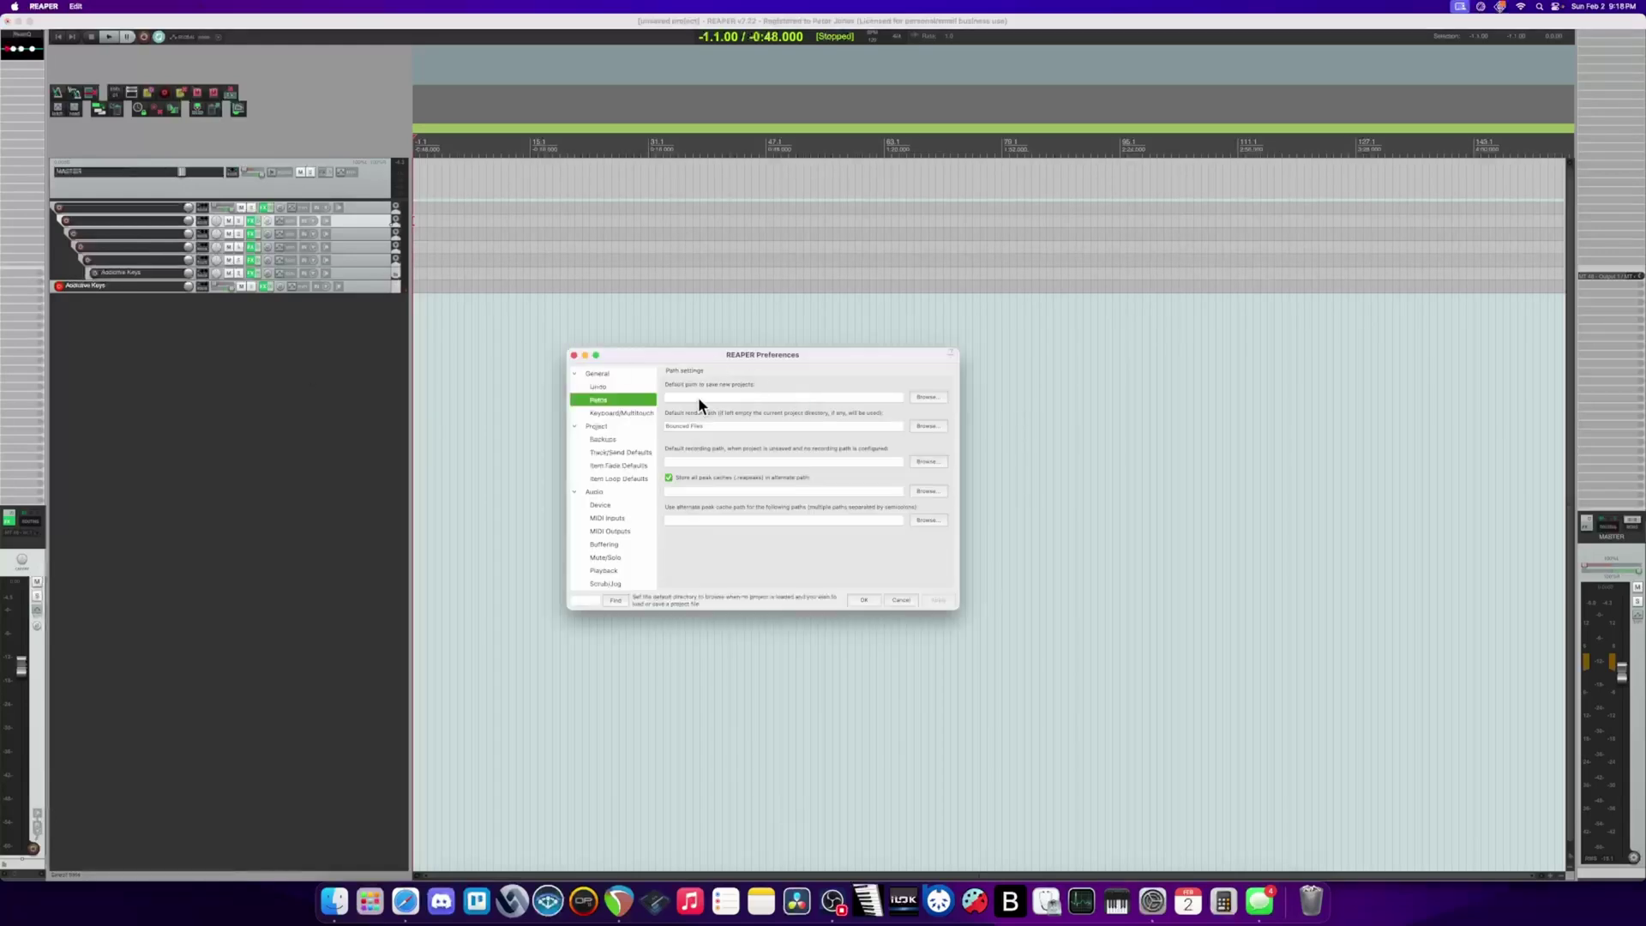
{"action": "key", "text": "Escape"}
{"action": "key", "text": "alt+Return"}
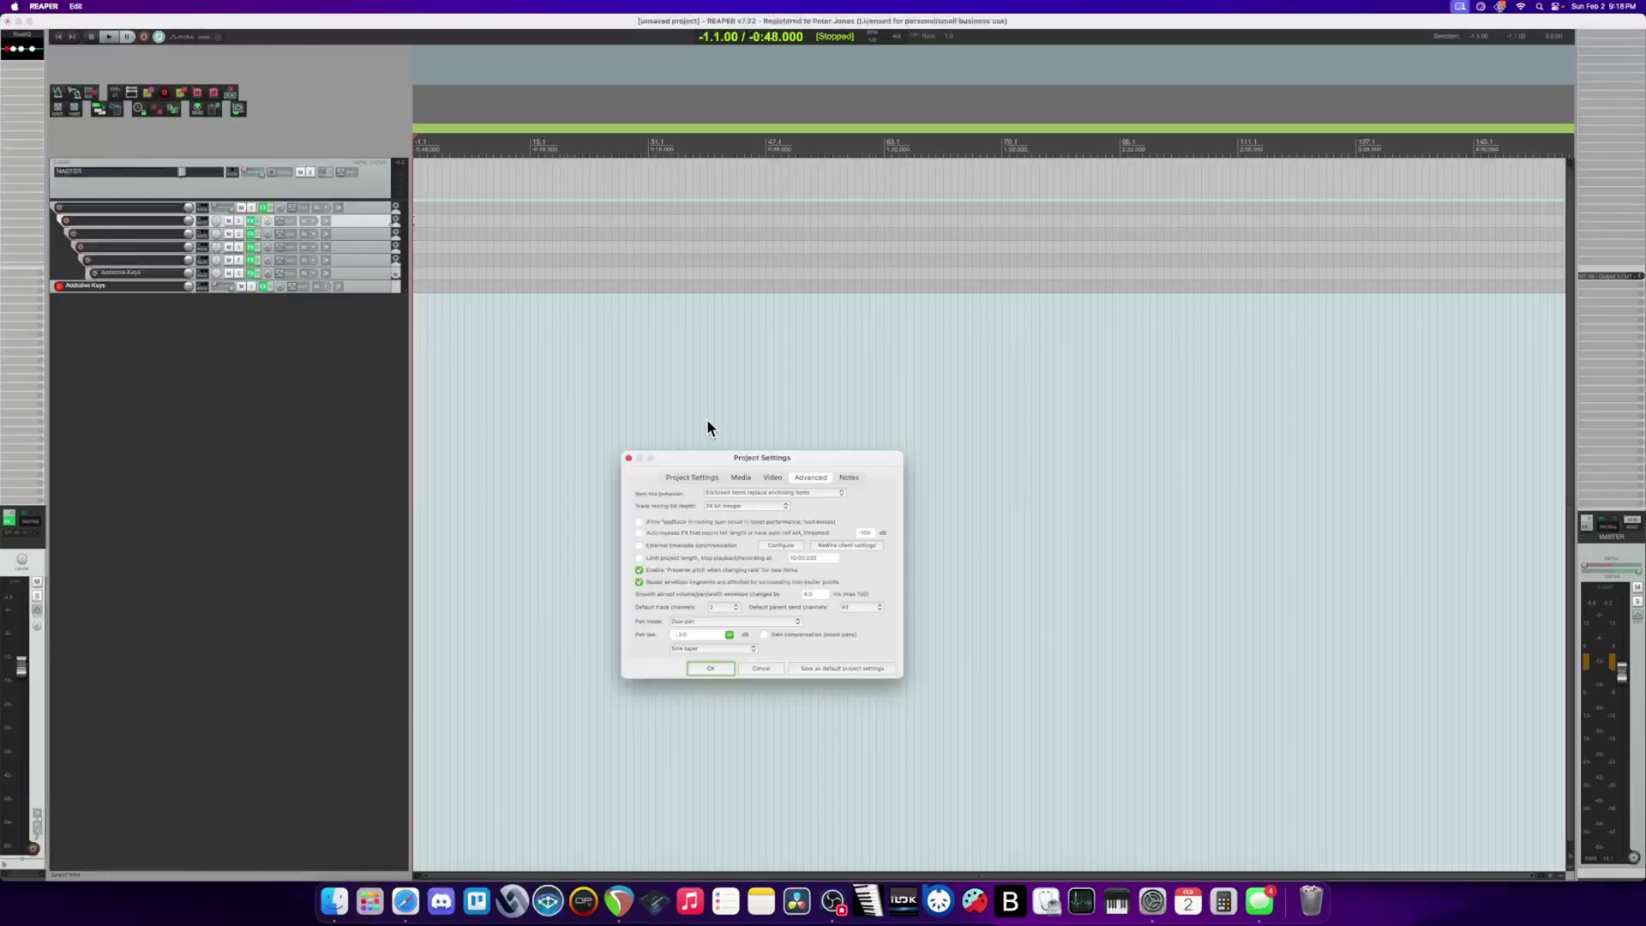
{"action": "left_click", "coordinate": [741, 478]}
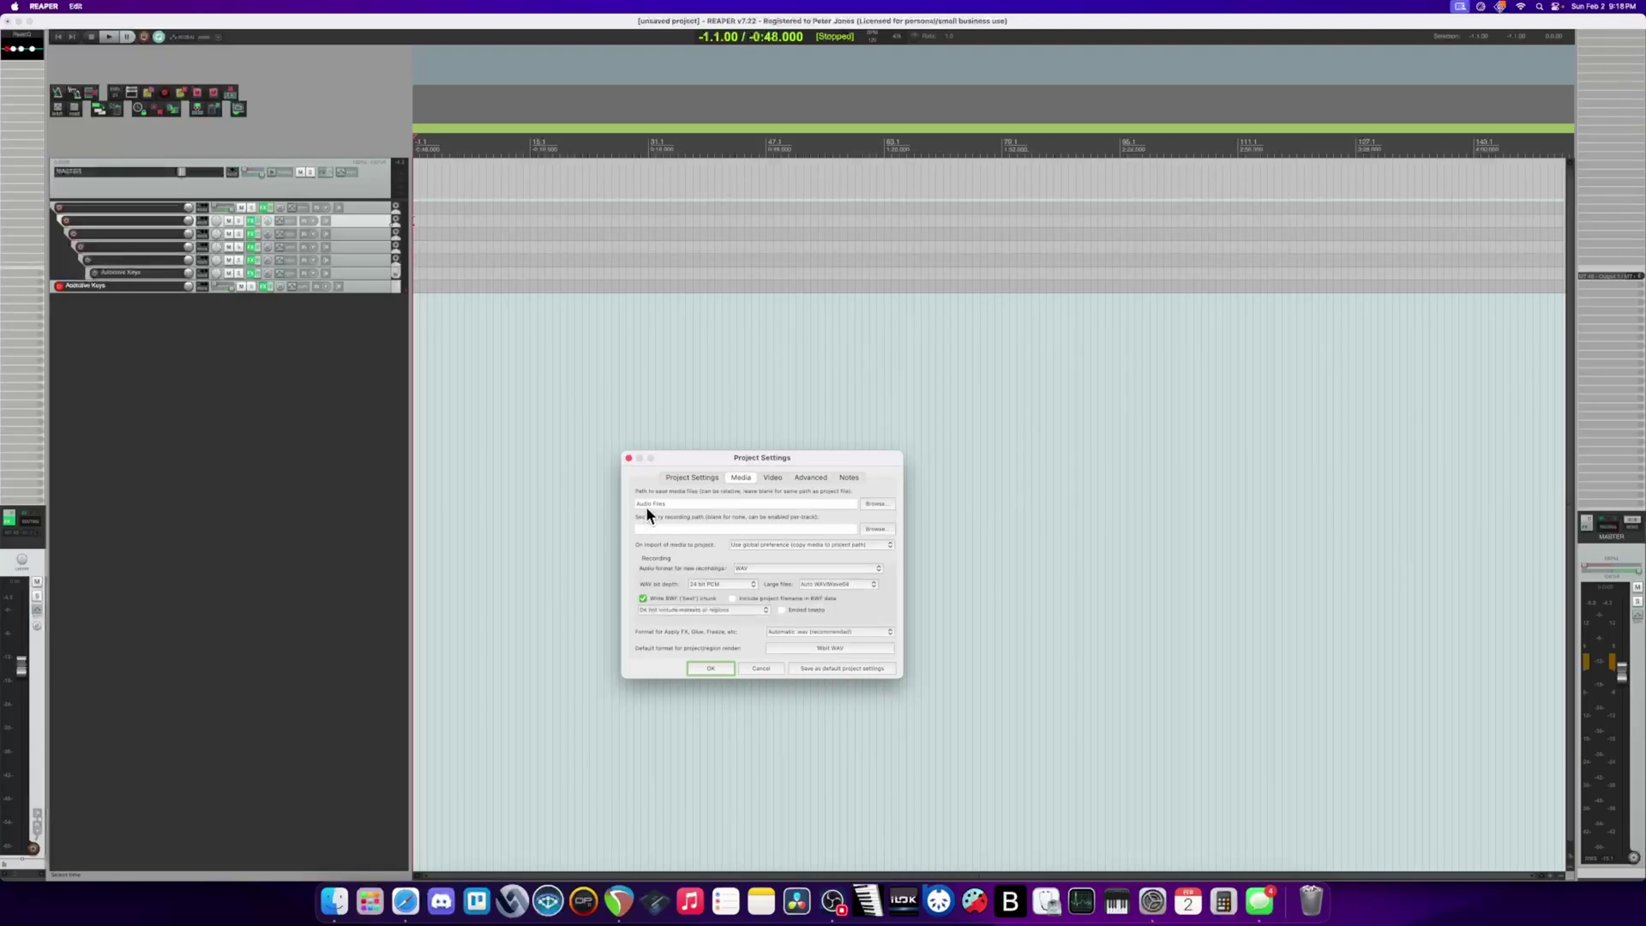
{"action": "left_click", "coordinate": [807, 480]}
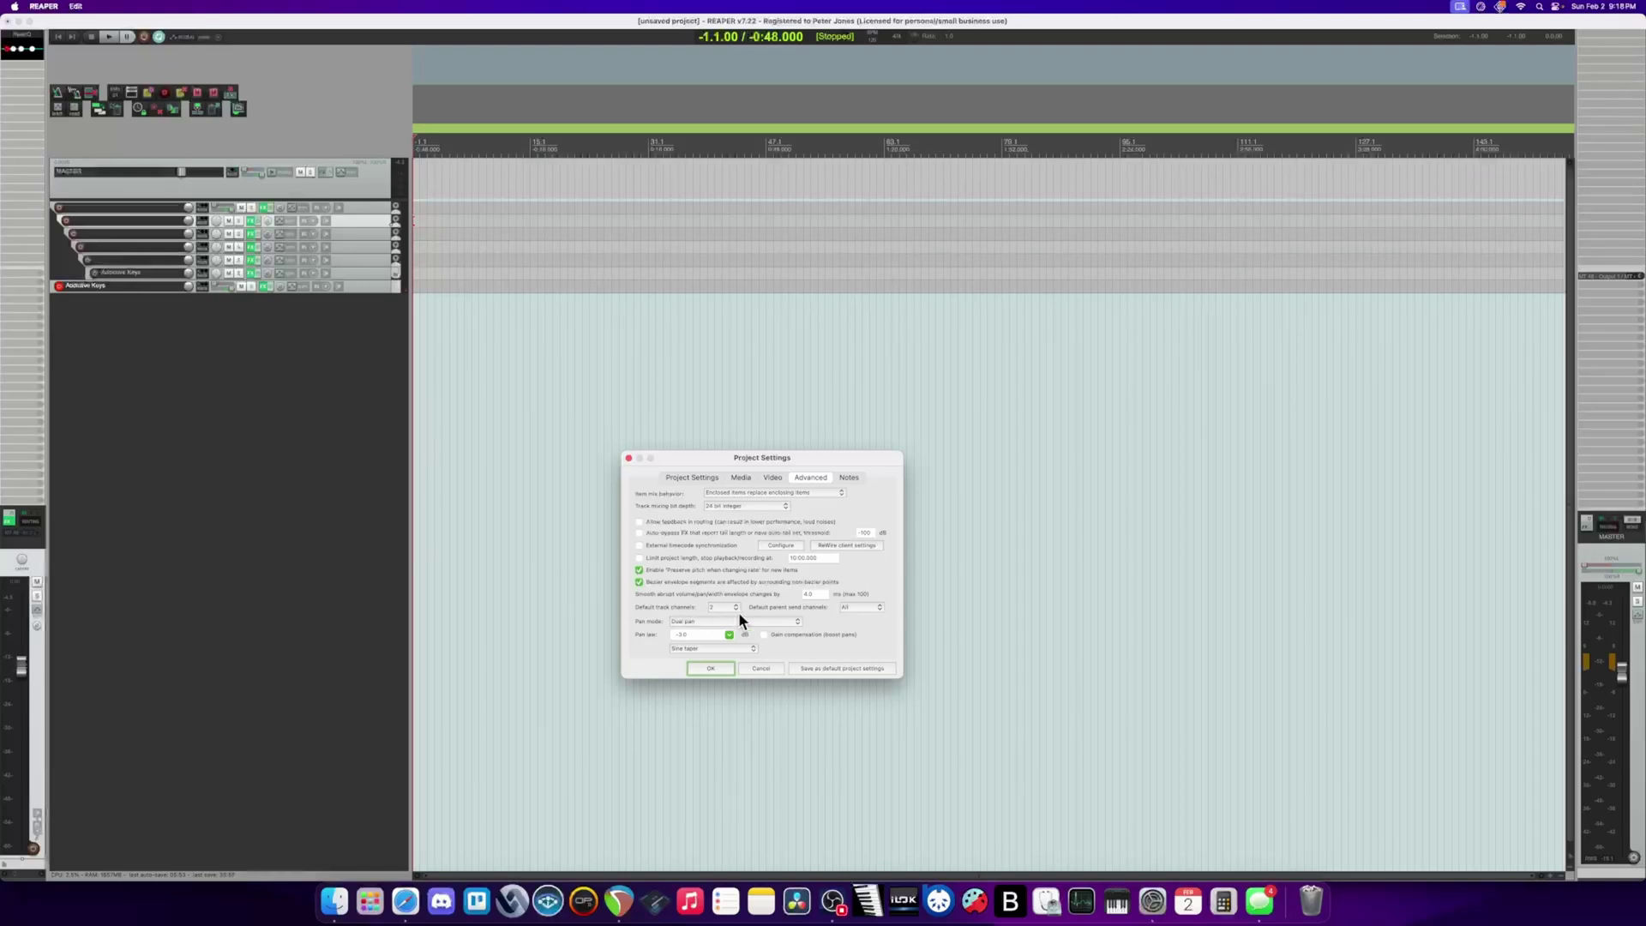
{"action": "key", "text": "Escape"}
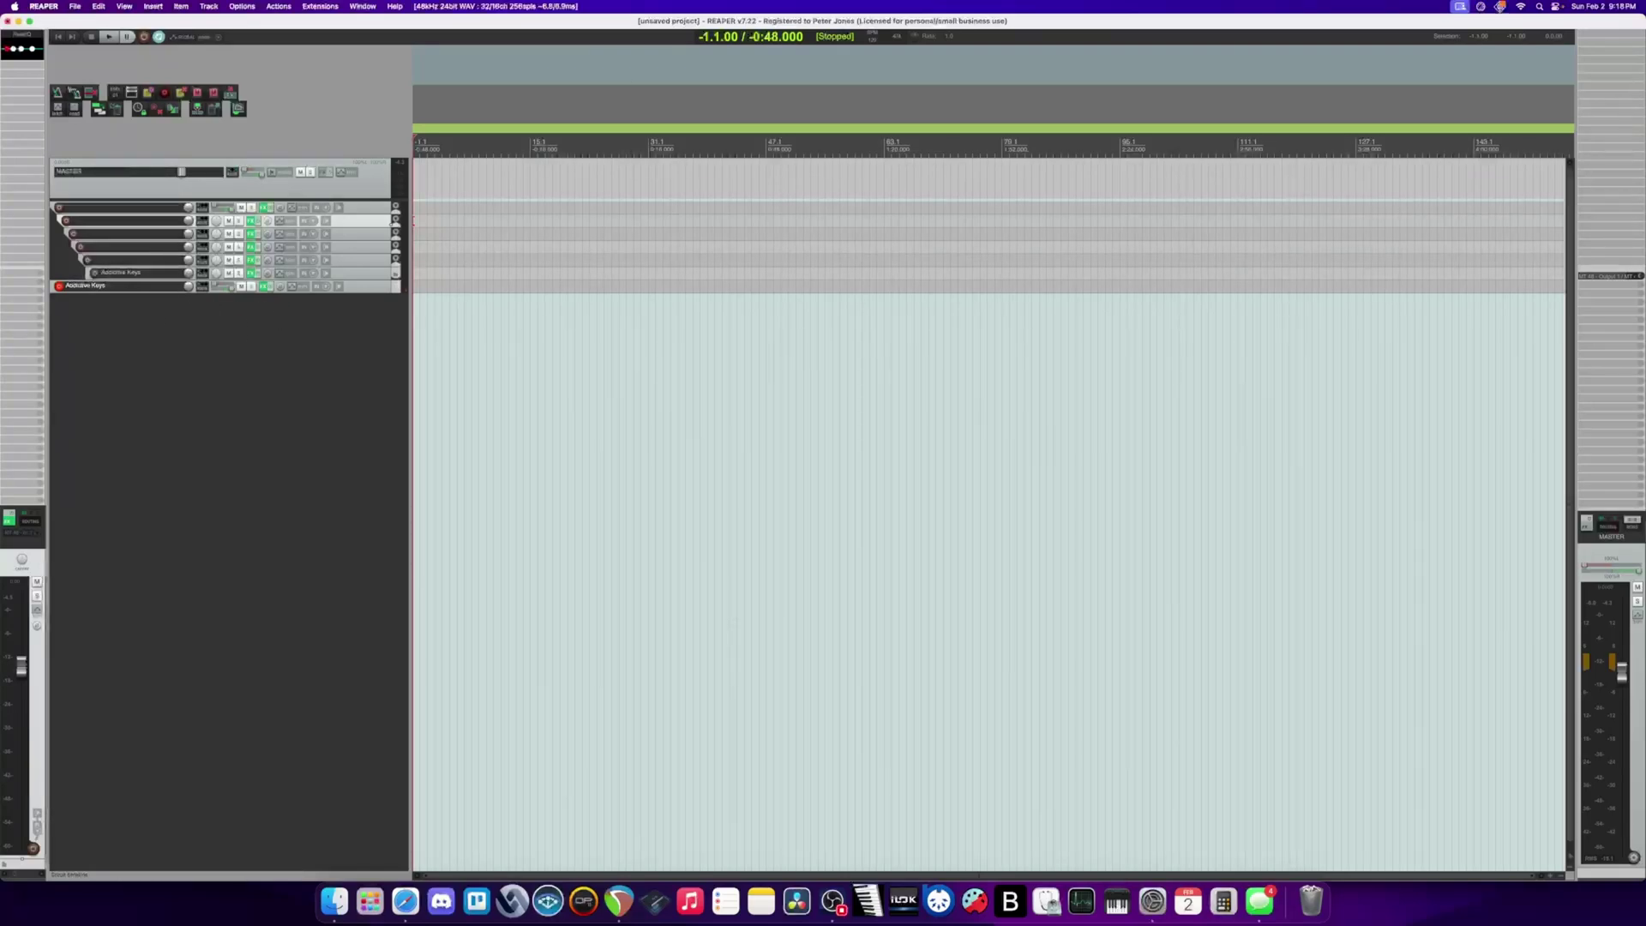